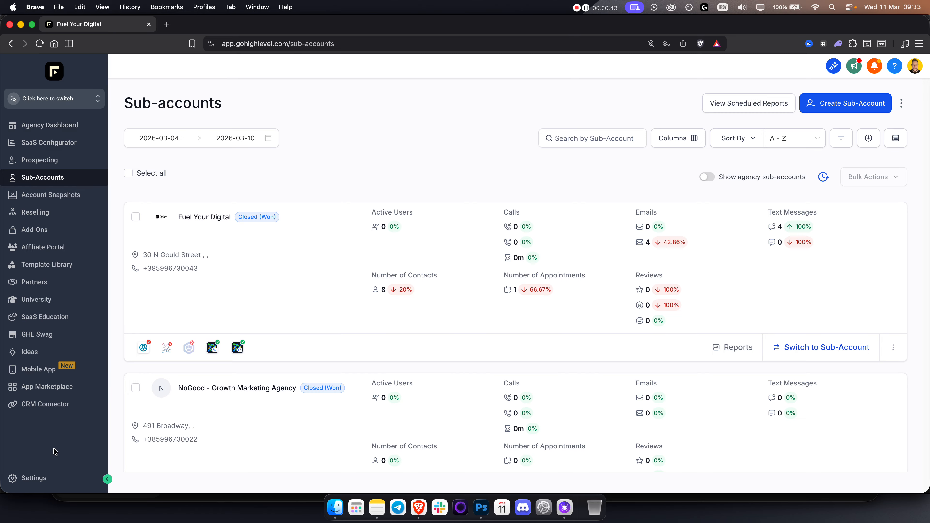
Start a new Regular sub-account from the Appliance Repair Shop snapshot.
{"action": "left_click", "coordinate": [51, 99]}
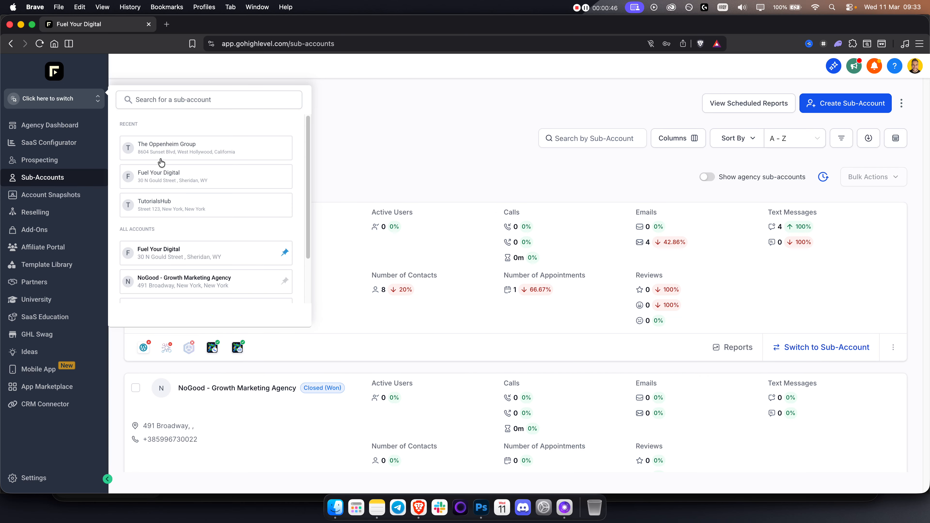
{"action": "left_click", "coordinate": [82, 103]}
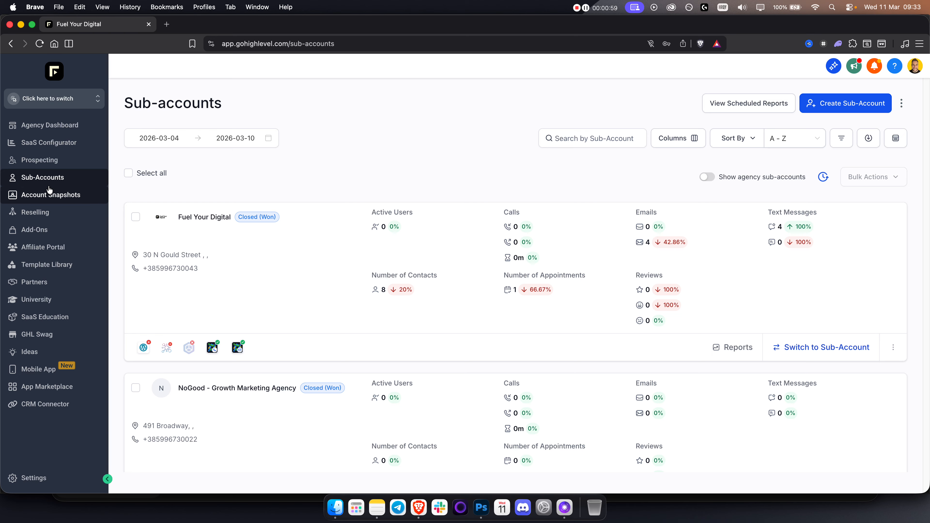
{"action": "left_click", "coordinate": [859, 103]}
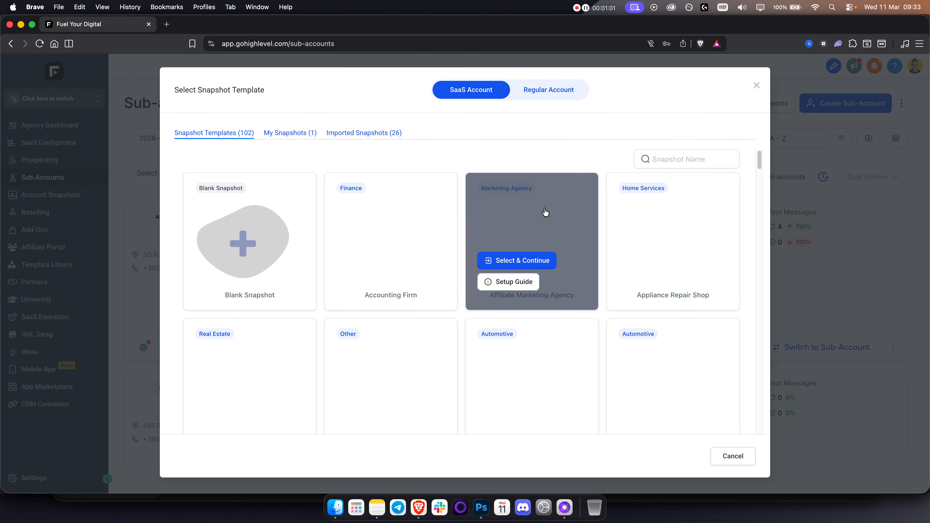
{"action": "left_click", "coordinate": [548, 90]}
{"action": "left_click", "coordinate": [668, 158]}
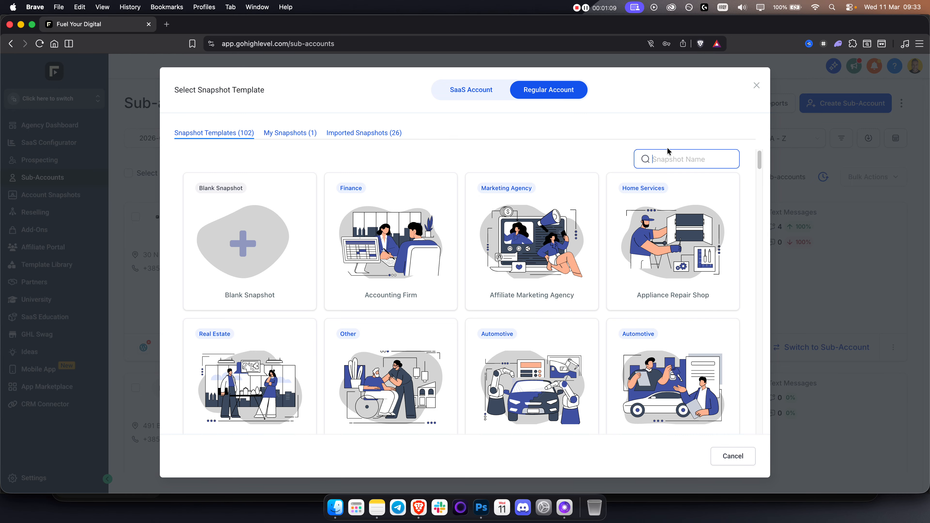
{"action": "mouse_move", "coordinate": [664, 221]}
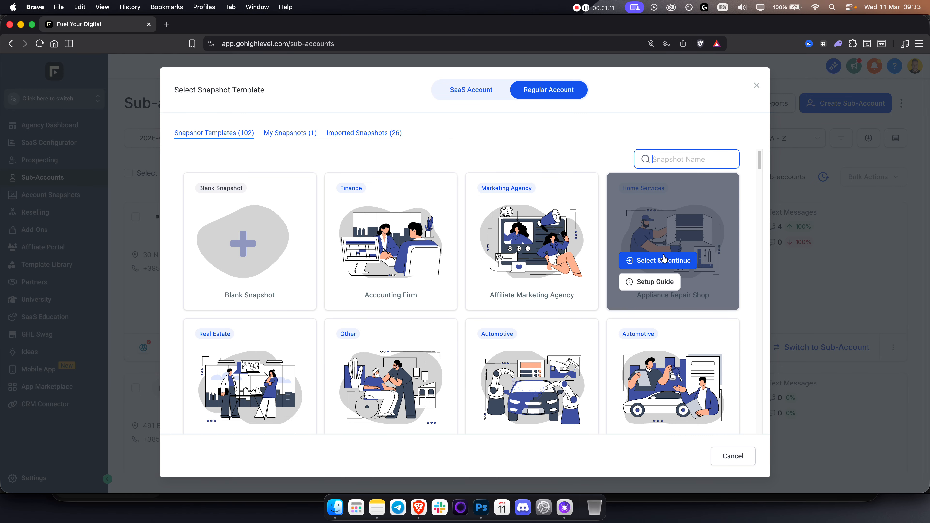
{"action": "left_click", "coordinate": [660, 261]}
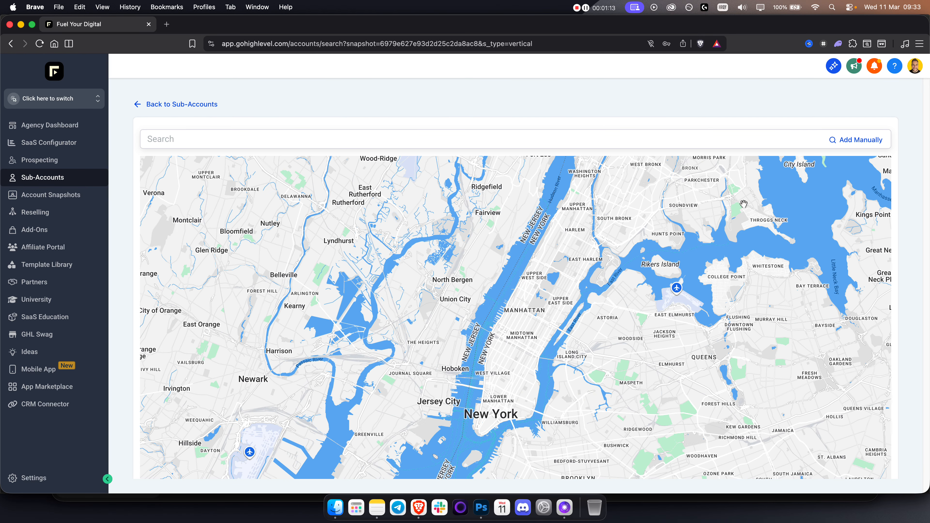
Choose to add details manually and mark the sub-account as 'This is my own account'.
{"action": "left_click", "coordinate": [847, 138]}
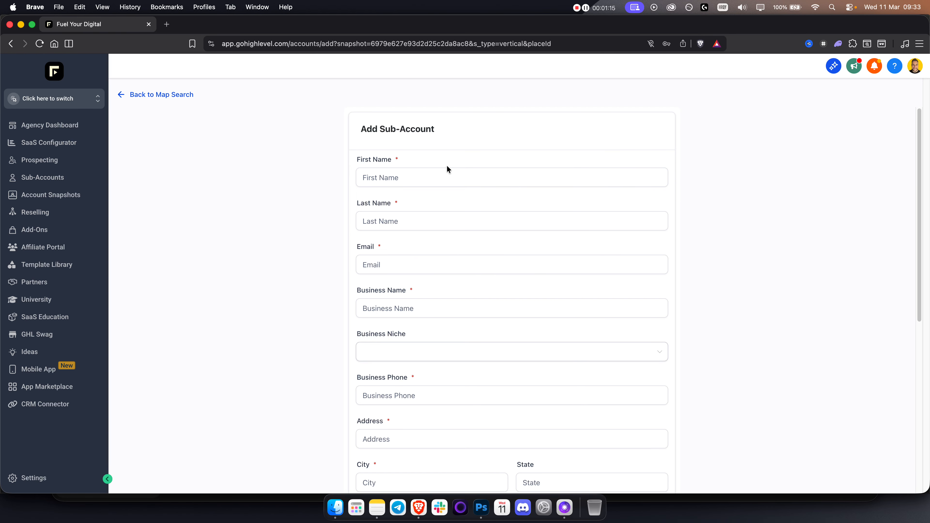
{"action": "scroll", "coordinate": [446, 167], "scroll_direction": "down", "scroll_amount": 5}
{"action": "scroll", "coordinate": [447, 167], "scroll_direction": "up", "scroll_amount": 5}
{"action": "scroll", "coordinate": [452, 170], "scroll_direction": "down", "scroll_amount": 9}
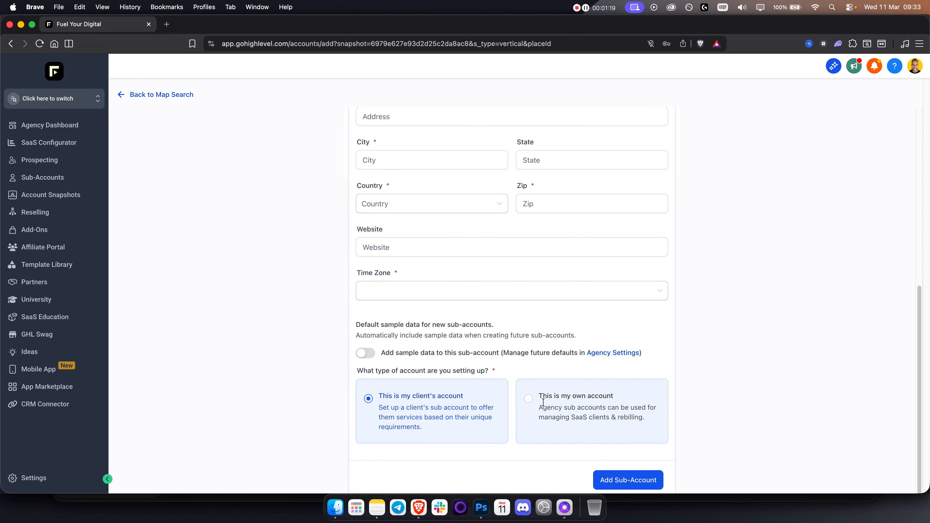
{"action": "left_click", "coordinate": [528, 403]}
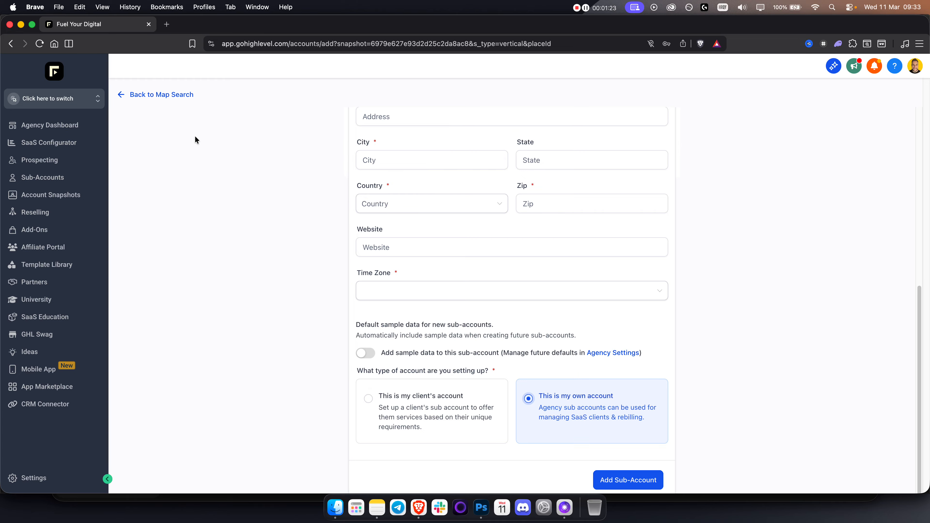
{"action": "left_click", "coordinate": [56, 98]}
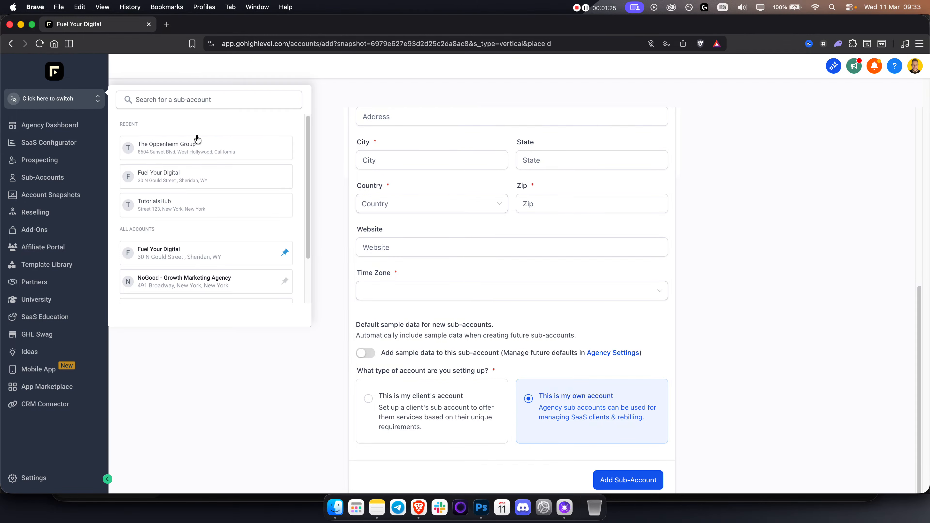
Pick The Oppenheim Group from the sub-account switcher list.
{"action": "scroll", "coordinate": [193, 148], "scroll_direction": "down", "scroll_amount": 2}
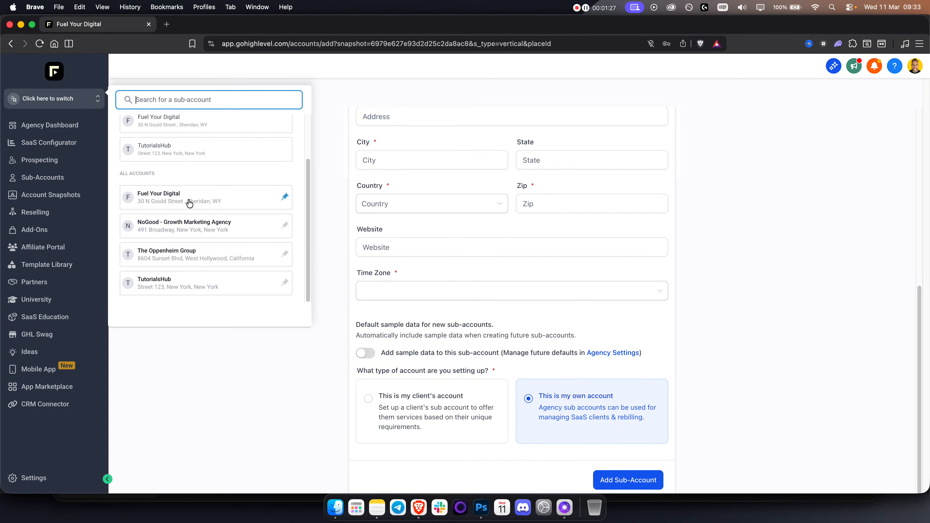
{"action": "left_click", "coordinate": [175, 255]}
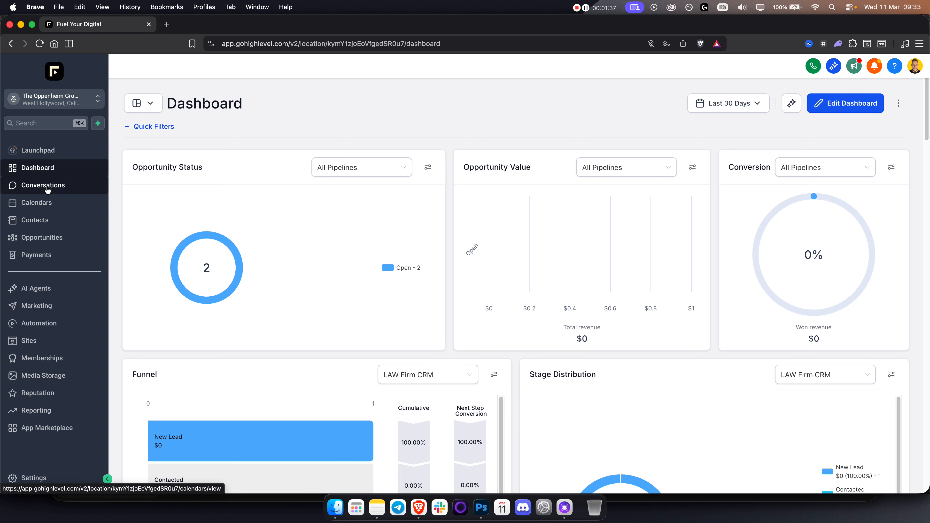
View the five existing calendars in Calendar Settings, dismissing the new-calendar type chooser.
{"action": "left_click", "coordinate": [40, 202]}
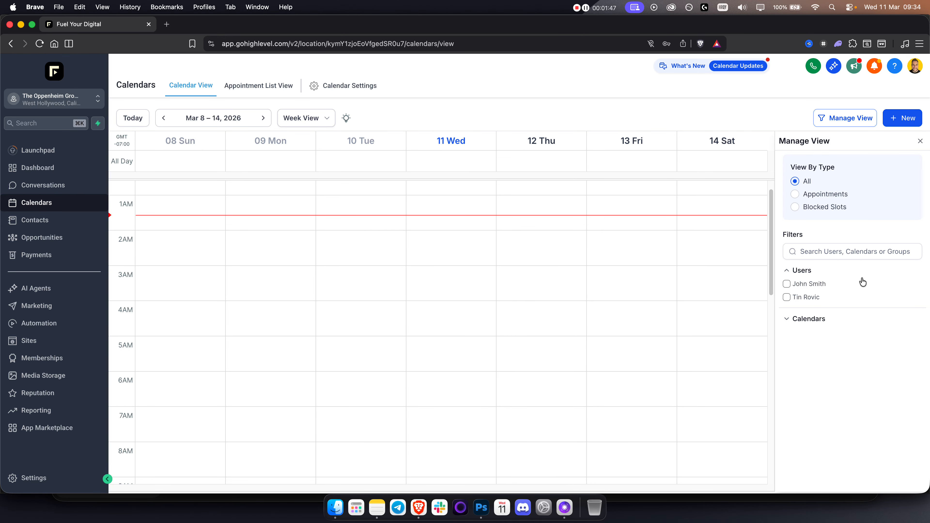
{"action": "left_click", "coordinate": [356, 87]}
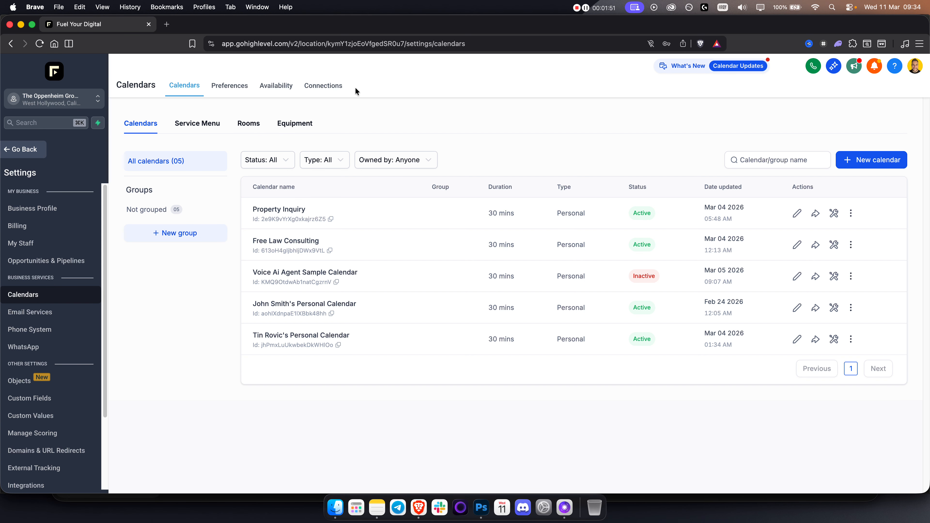
{"action": "left_click", "coordinate": [872, 160]}
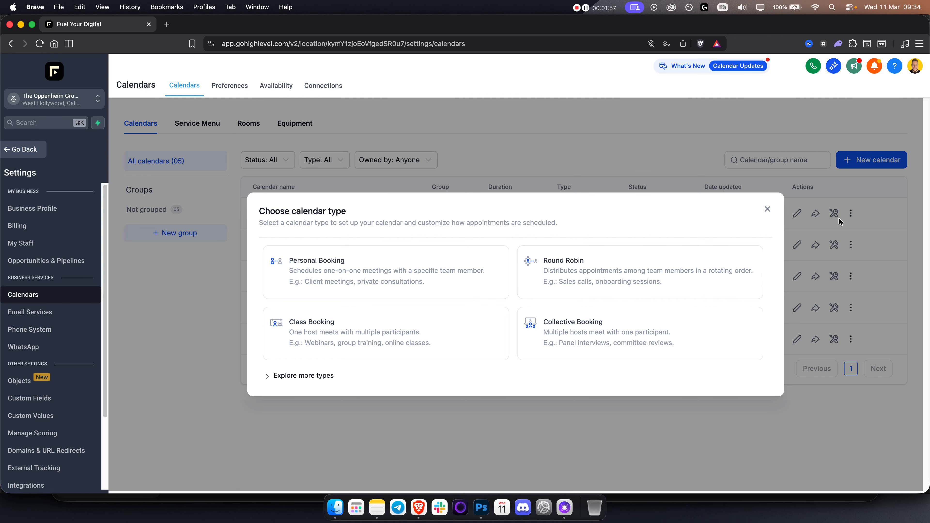
{"action": "left_click", "coordinate": [767, 210]}
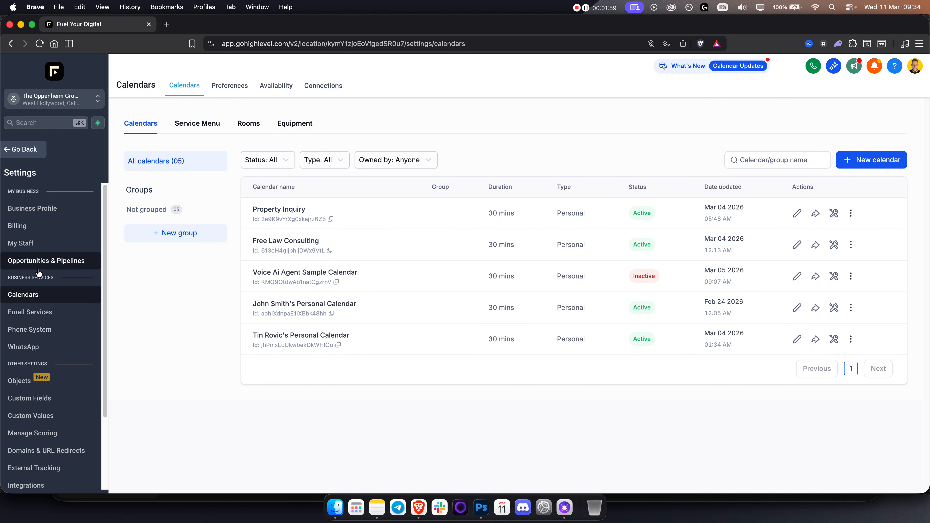
View the My Staff list of two account-admin users, backing out of Add User.
{"action": "left_click", "coordinate": [37, 244]}
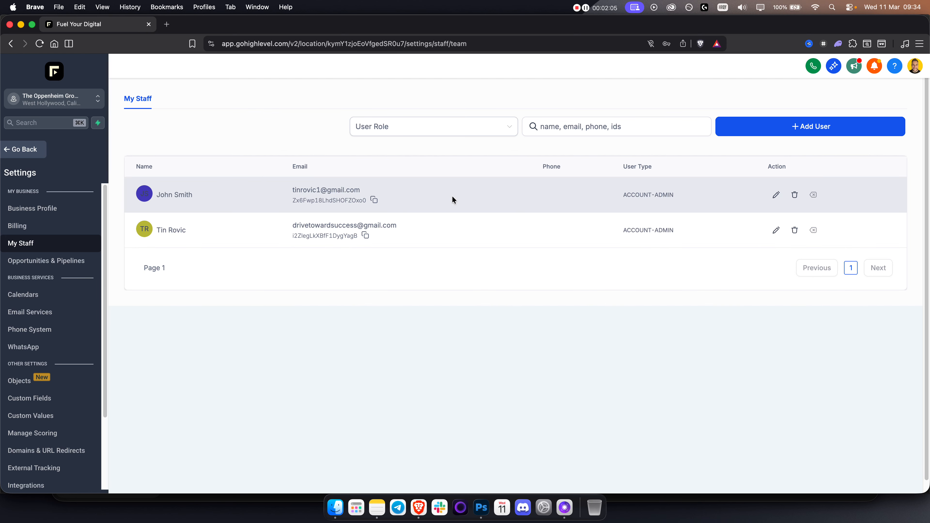
{"action": "left_click", "coordinate": [811, 125]}
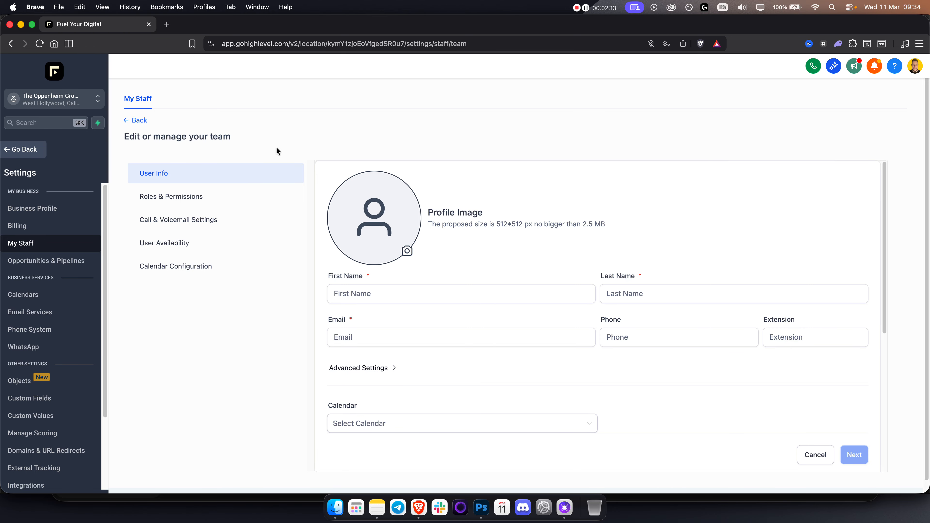
{"action": "left_click", "coordinate": [127, 121]}
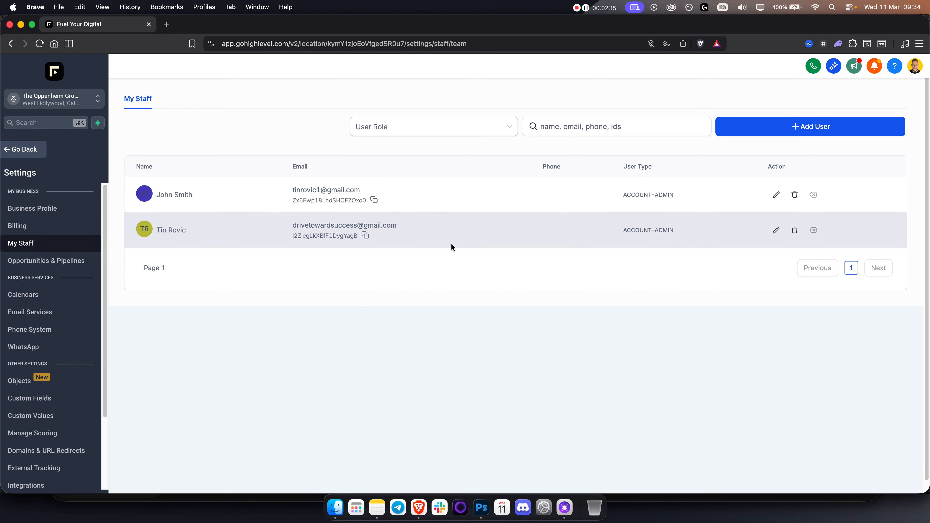
Return to Calendar Settings and create a new Personal Booking calendar from the extra types.
{"action": "left_click", "coordinate": [24, 150]}
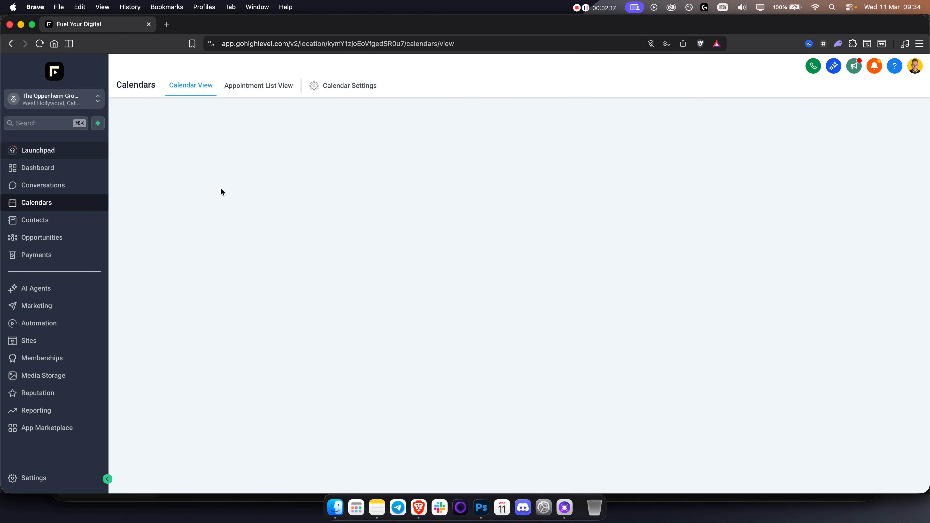
{"action": "left_click", "coordinate": [346, 88]}
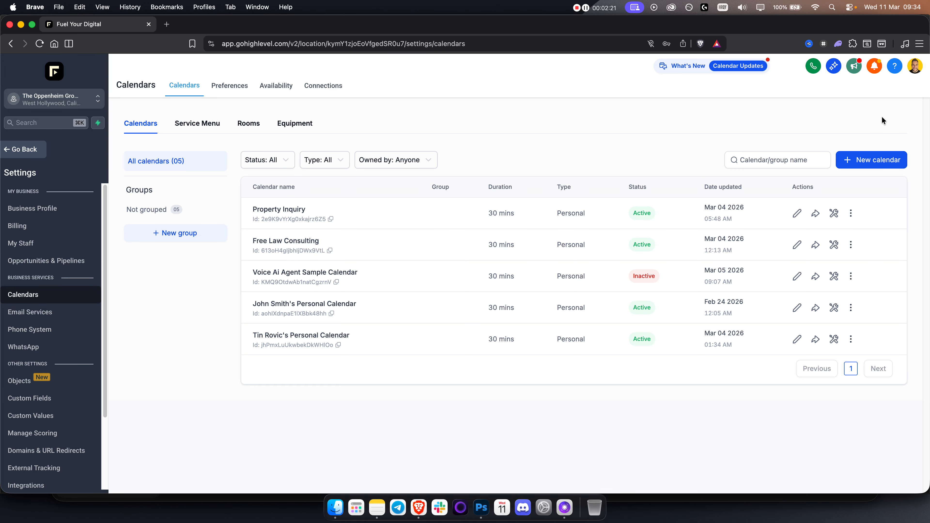
{"action": "left_click", "coordinate": [878, 160]}
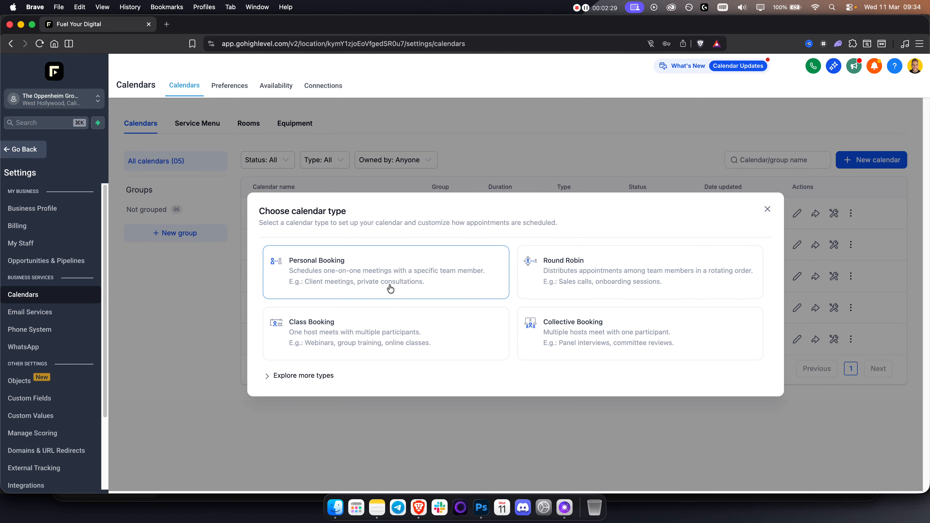
{"action": "left_click", "coordinate": [293, 375]}
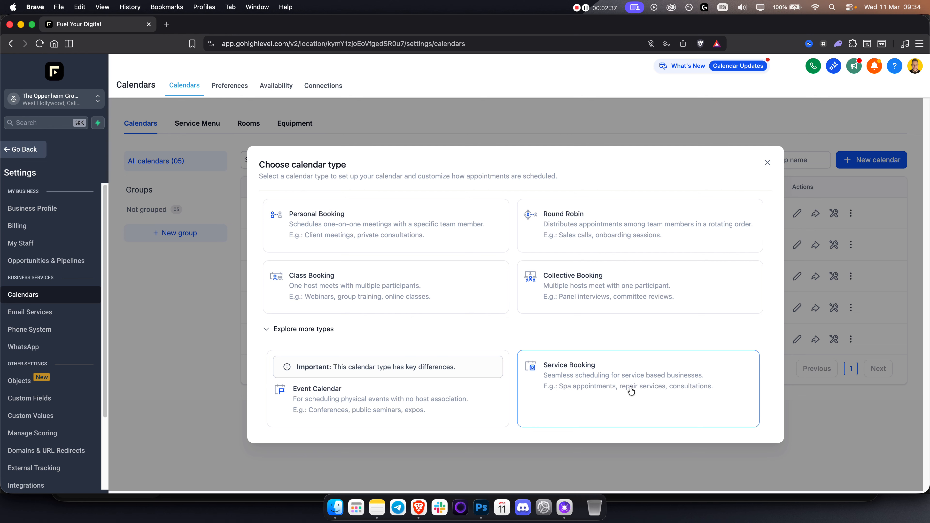
{"action": "left_click", "coordinate": [401, 237]}
Name the calendar 'Discovery Call' and assign the first team member to it.
{"action": "left_click", "coordinate": [422, 199]}
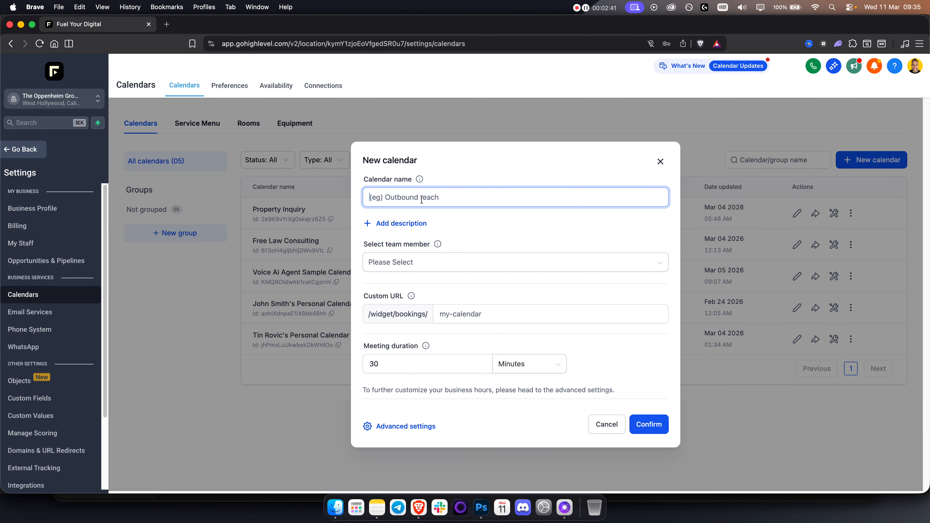
{"action": "type", "text": "Discovery"}
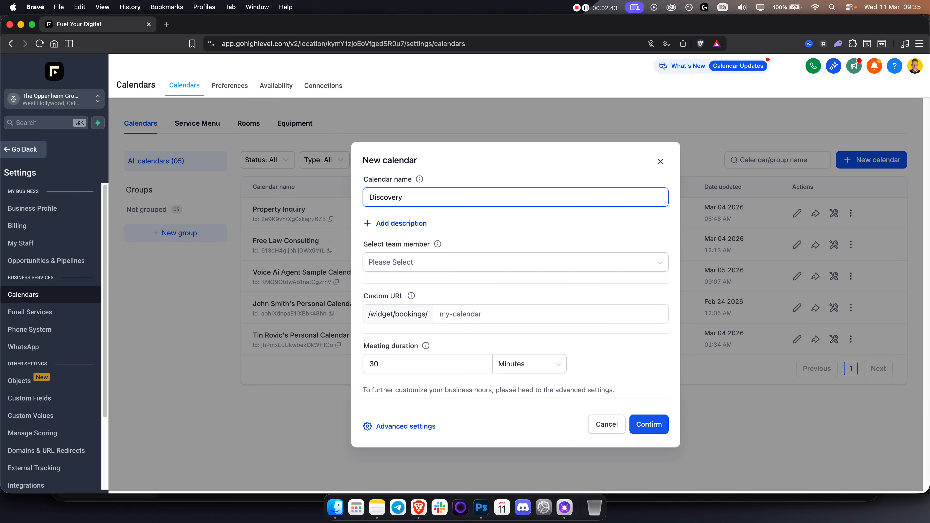
{"action": "left_click", "coordinate": [421, 198]}
{"action": "type", "text": "c"}
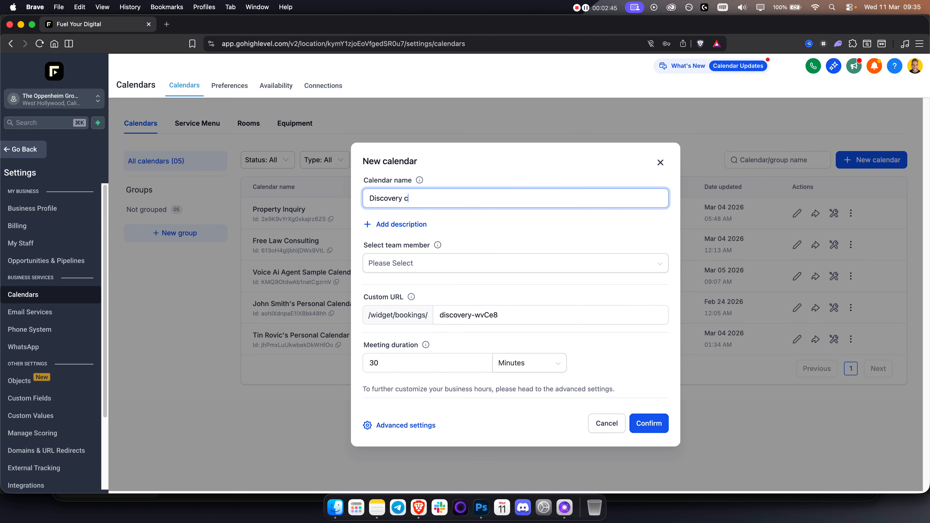
{"action": "type", "text": "all"}
{"action": "left_click", "coordinate": [397, 267]}
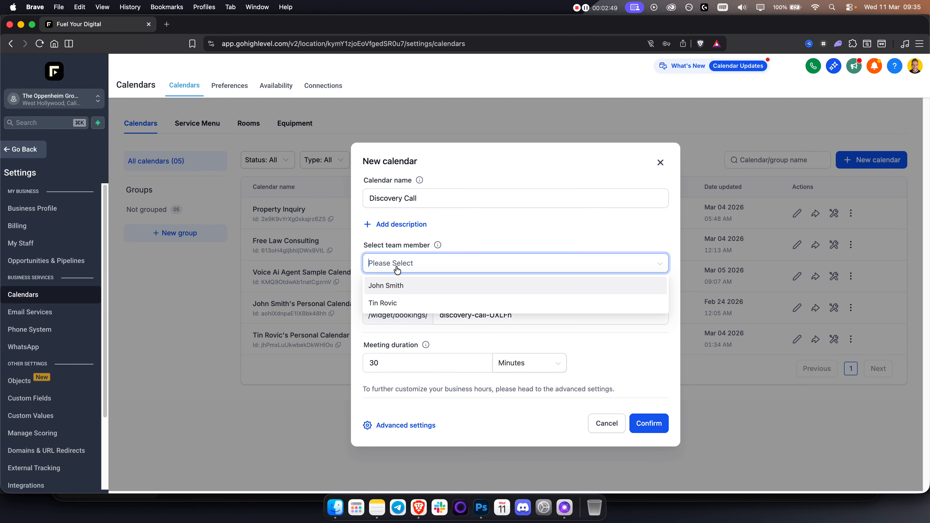
{"action": "left_click", "coordinate": [397, 287]}
{"action": "left_click", "coordinate": [490, 216]}
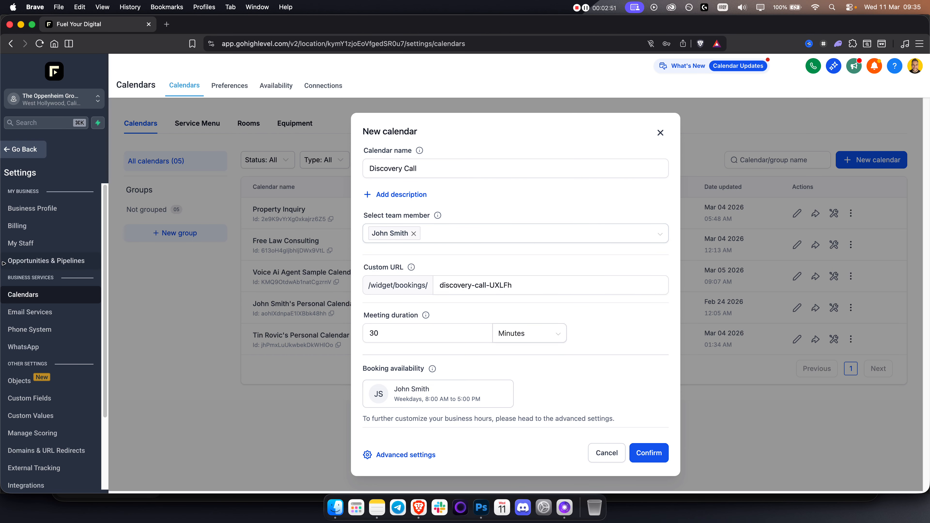
Replace the generated custom URL slug with fyd-call.
{"action": "left_click", "coordinate": [554, 288]}
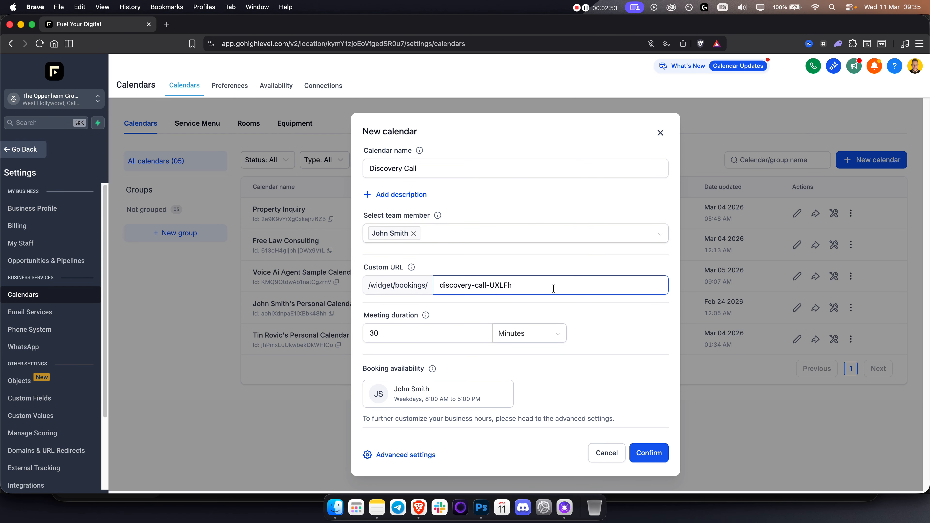
{"action": "triple_click", "coordinate": [484, 288]}
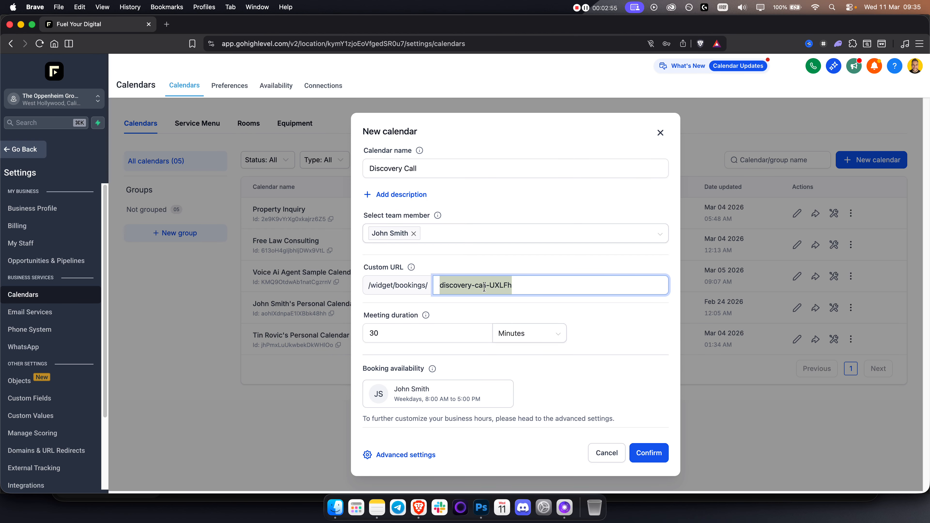
{"action": "type", "text": "discovery"}
{"action": "key", "text": "BackSpace"}
{"action": "key", "text": "BackSpace"}
{"action": "key", "text": "BackSpace"}
{"action": "key", "text": "BackSpace"}
{"action": "key", "text": "BackSpace"}
{"action": "key", "text": "BackSpace"}
{"action": "key", "text": "BackSpace"}
{"action": "key", "text": "BackSpace"}
{"action": "key", "text": "BackSpace"}
{"action": "type", "text": "fyd-call"}
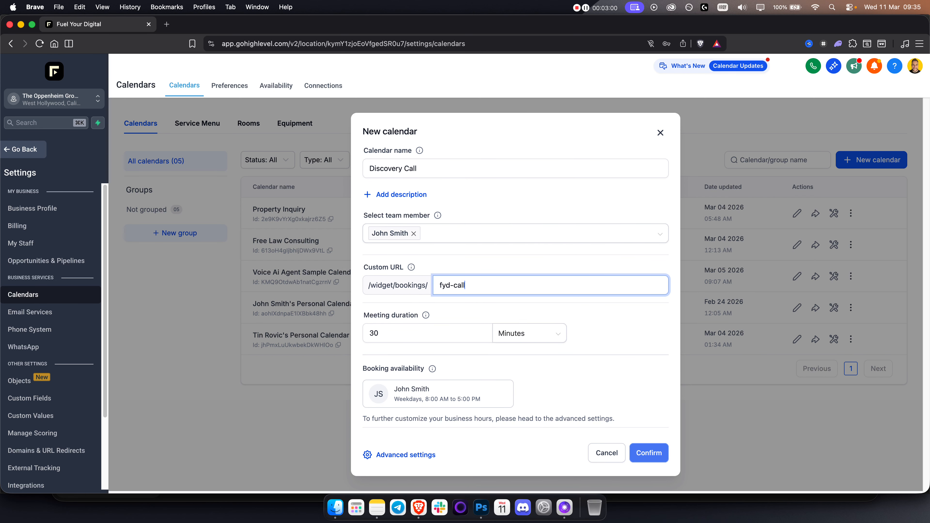
{"action": "double_click", "coordinate": [449, 287]}
{"action": "left_click", "coordinate": [546, 282]}
{"action": "left_click", "coordinate": [543, 263]}
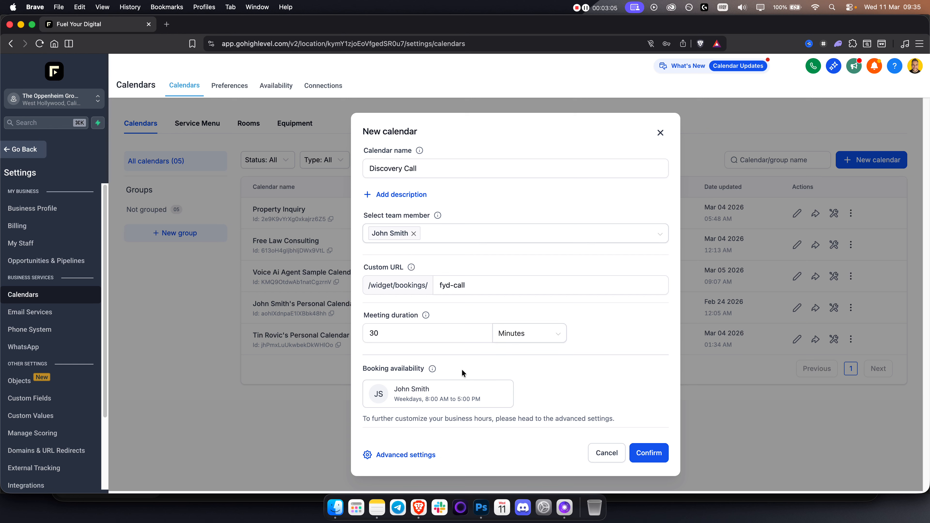
{"action": "triple_click", "coordinate": [386, 419]}
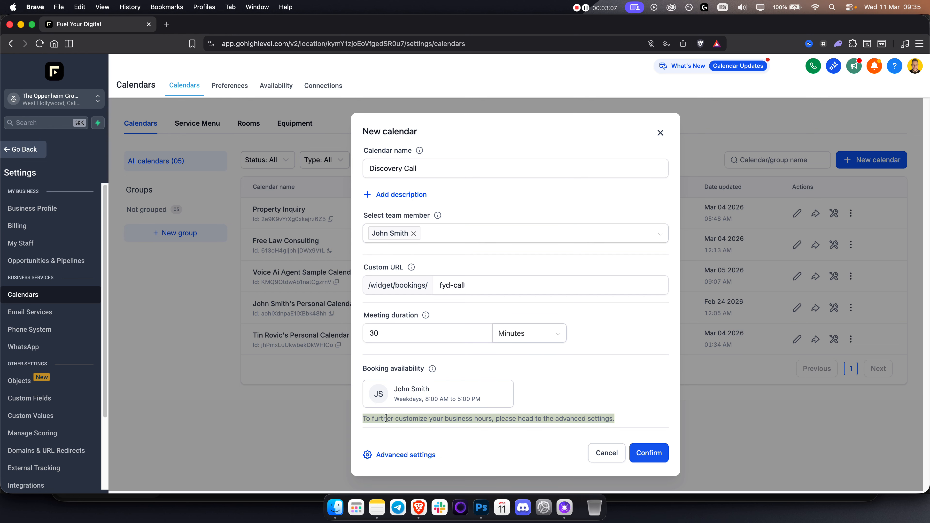
{"action": "left_click", "coordinate": [504, 422]}
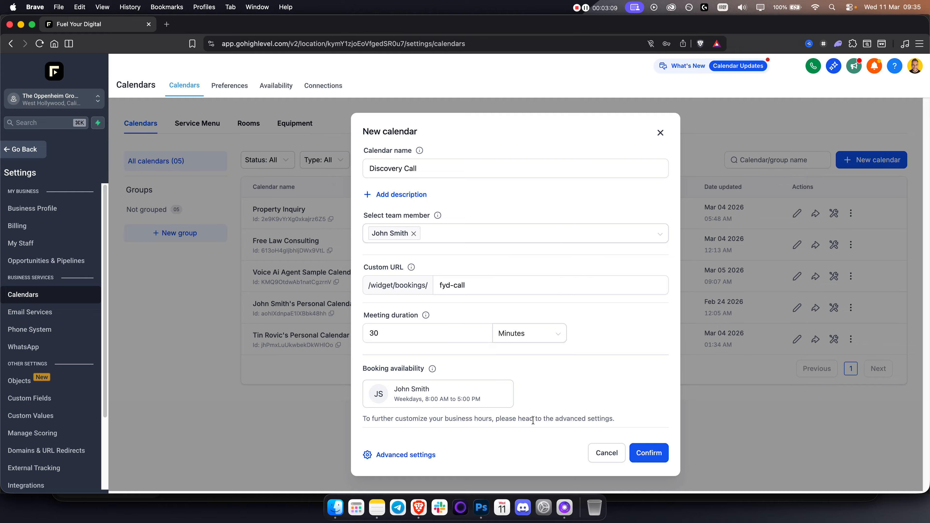
Open the calendar's advanced settings and check the empty calendar group list.
{"action": "left_click", "coordinate": [405, 455]}
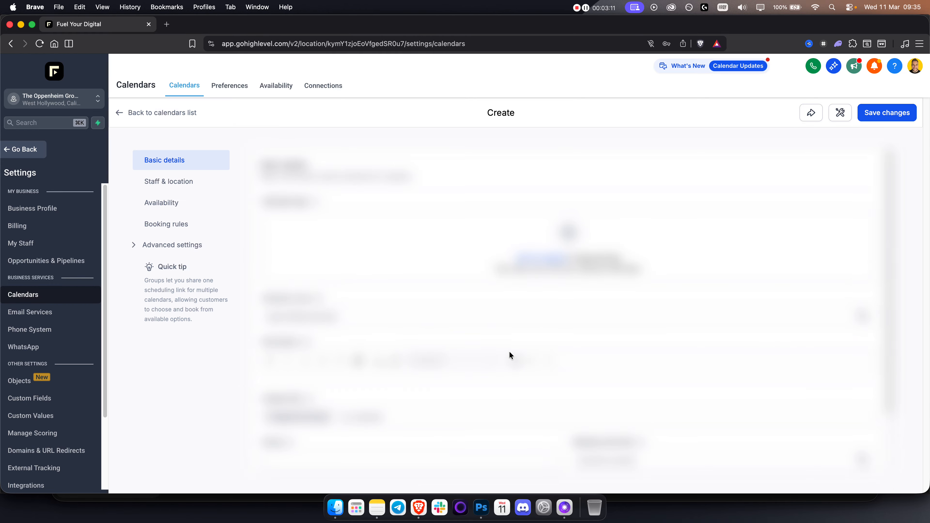
{"action": "scroll", "coordinate": [509, 185], "scroll_direction": "down", "scroll_amount": 3}
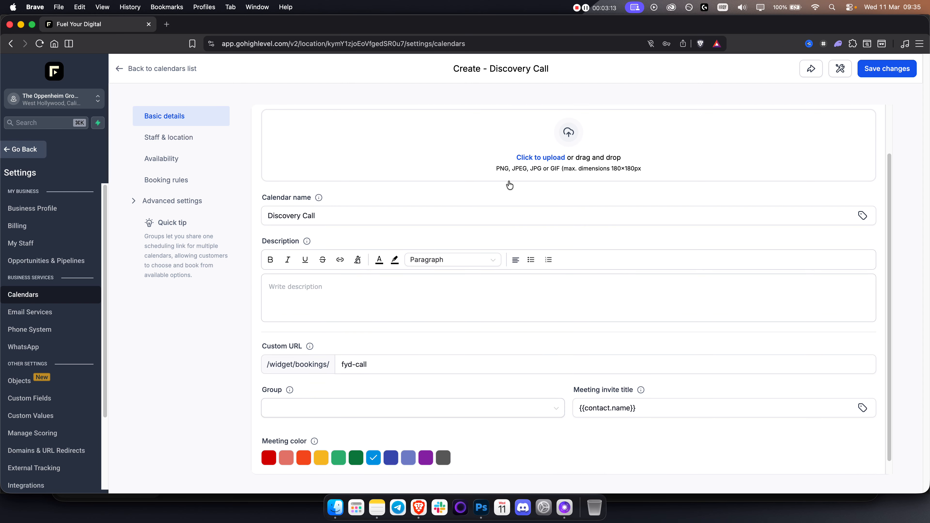
{"action": "scroll", "coordinate": [511, 186], "scroll_direction": "up", "scroll_amount": 3}
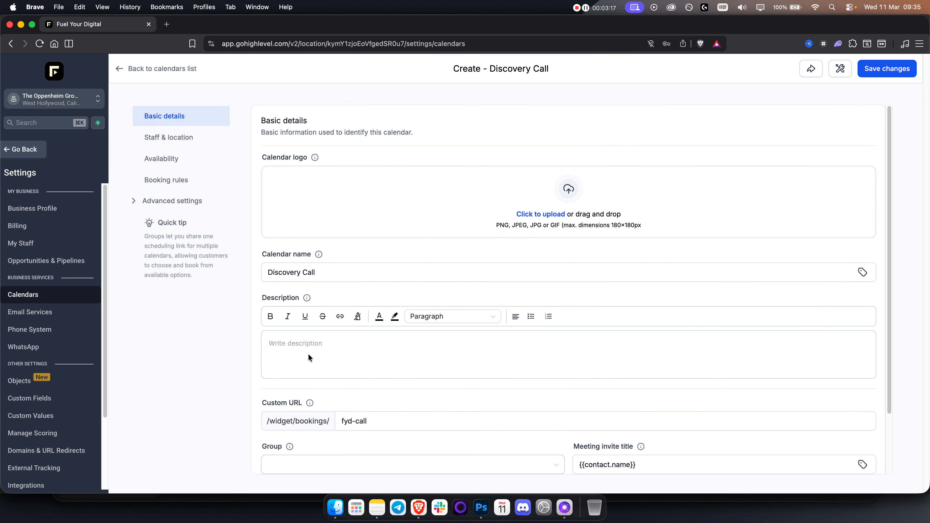
{"action": "scroll", "coordinate": [294, 351], "scroll_direction": "down", "scroll_amount": 3}
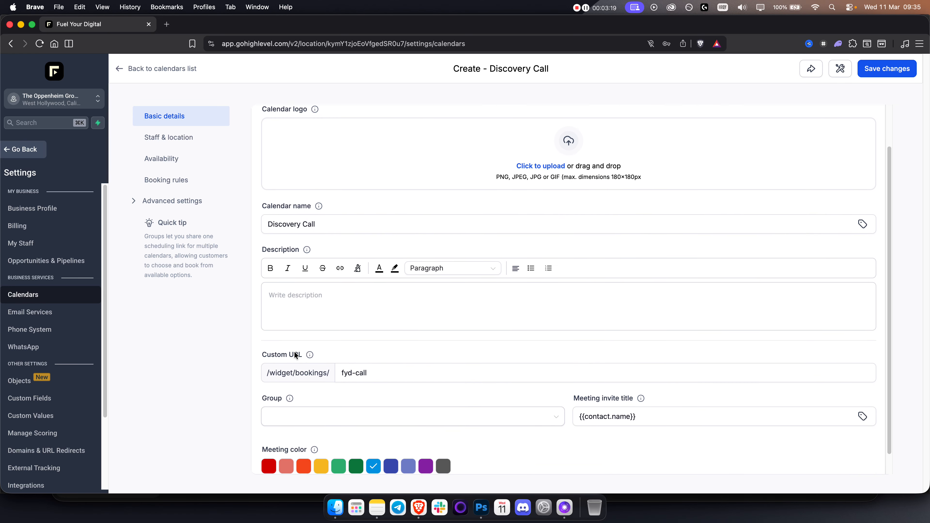
{"action": "left_click", "coordinate": [298, 394]}
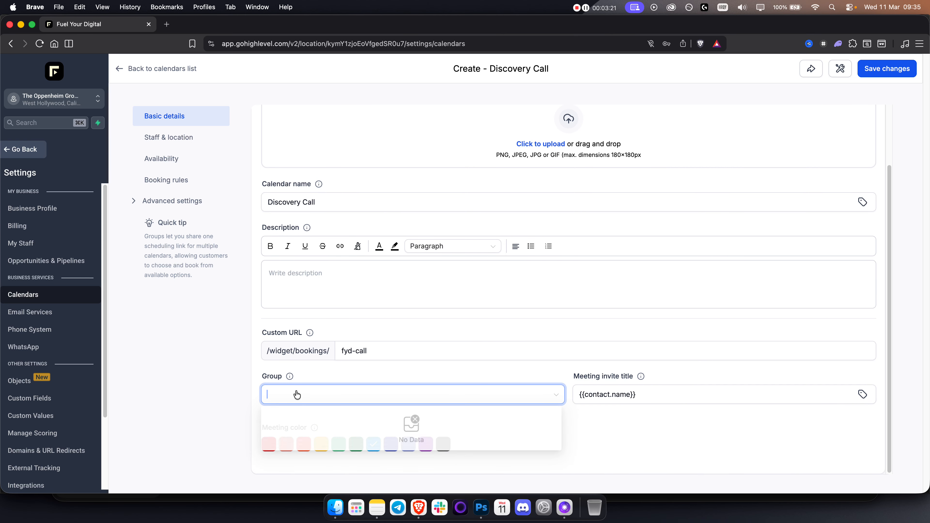
{"action": "left_click", "coordinate": [451, 380]}
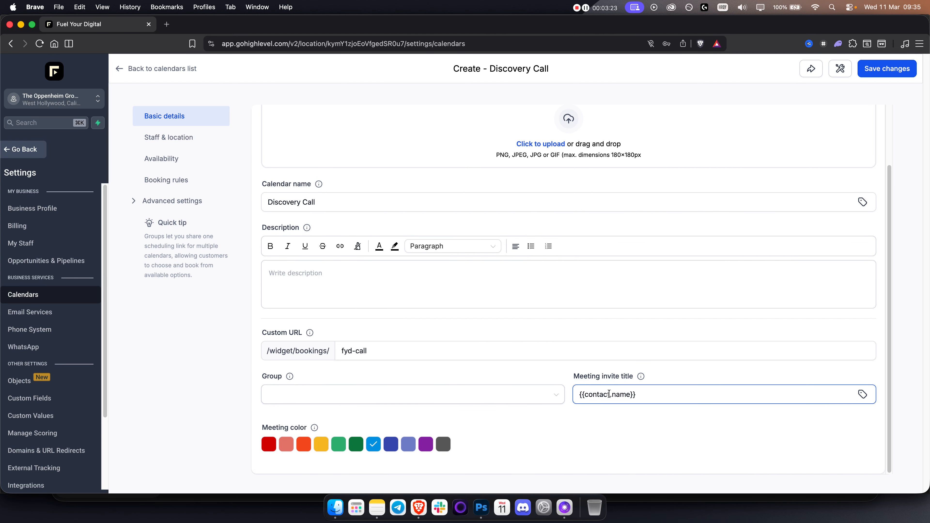
Retitle meeting invites with the contact's name, the host's name and 'Discovery Call'.
{"action": "left_click", "coordinate": [660, 394]}
{"action": "left_click", "coordinate": [659, 395]}
{"action": "type", "text": "x"}
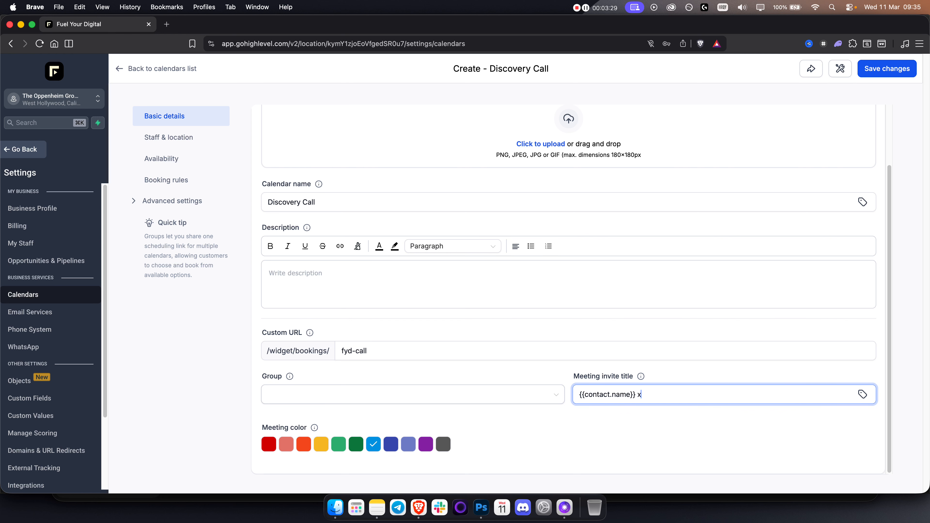
{"action": "key", "text": "Caps_Lock"}
{"action": "type", "text": "John - Discovery Call"}
{"action": "triple_click", "coordinate": [702, 394]}
{"action": "left_click", "coordinate": [659, 429]}
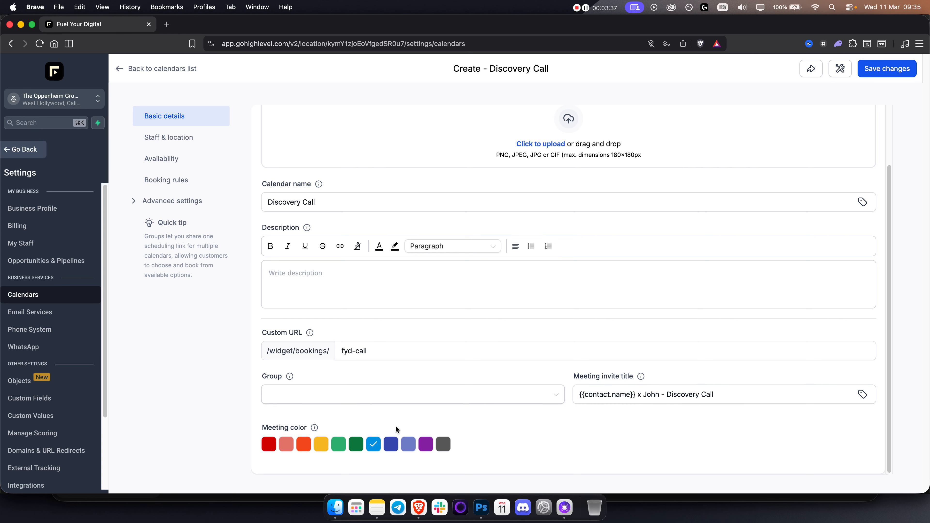
Set the meeting colour to purple and save the calendar.
{"action": "left_click", "coordinate": [425, 444]}
{"action": "scroll", "coordinate": [662, 285], "scroll_direction": "up", "scroll_amount": 3}
{"action": "left_click", "coordinate": [888, 73]}
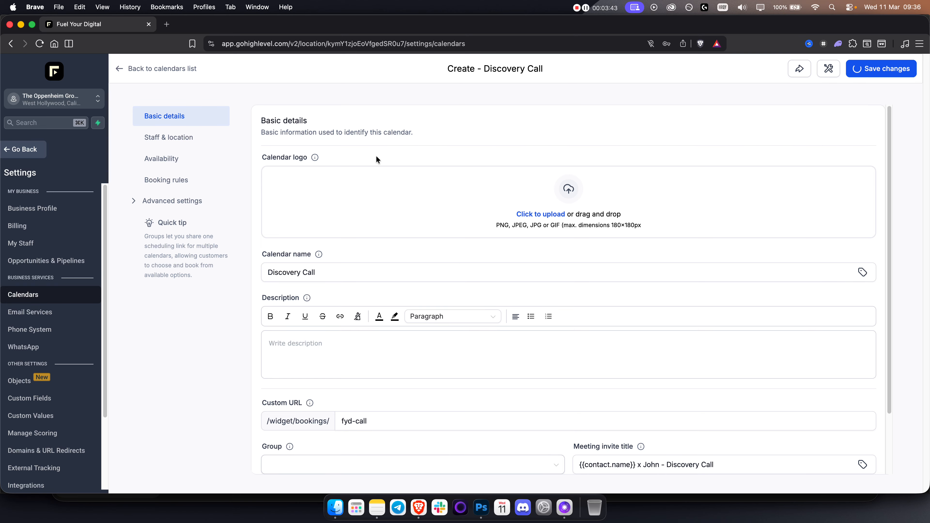
Confirm the team member's availability uses Work Hours, weekdays 8:00 AM to 5:00 PM.
{"action": "left_click", "coordinate": [173, 139]}
{"action": "scroll", "coordinate": [347, 189], "scroll_direction": "down", "scroll_amount": 3}
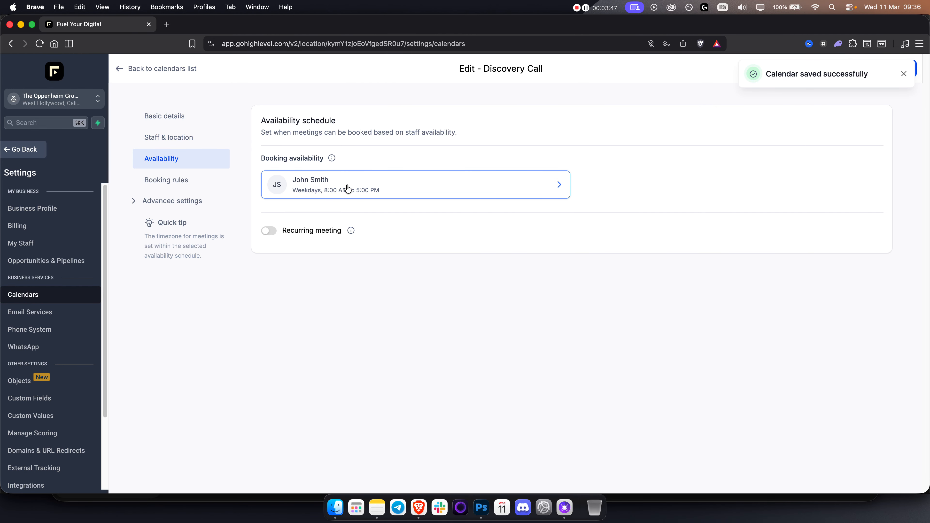
{"action": "left_click", "coordinate": [348, 188]}
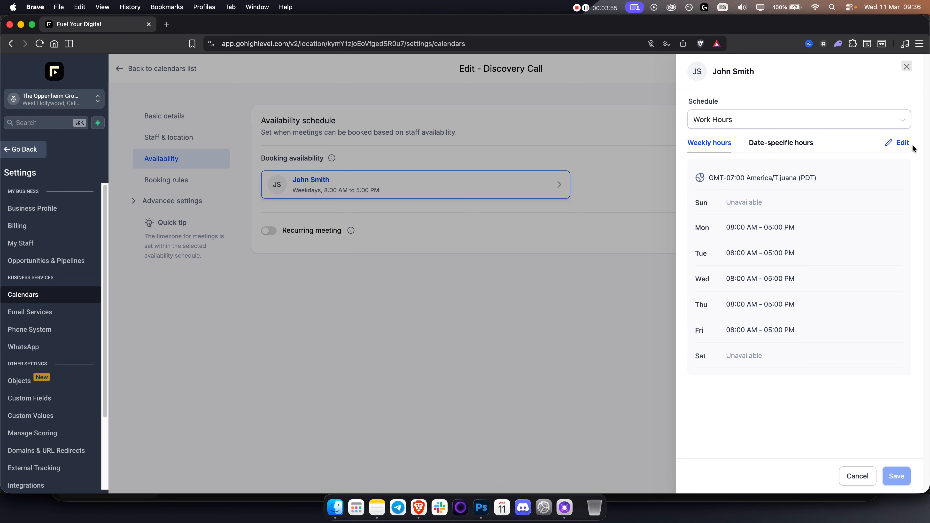
{"action": "left_click", "coordinate": [813, 122]}
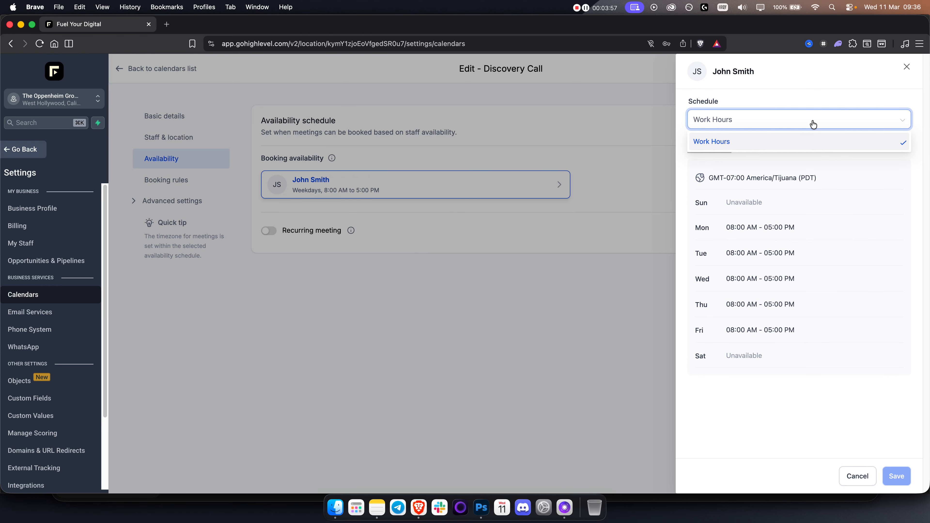
{"action": "left_click", "coordinate": [907, 67]}
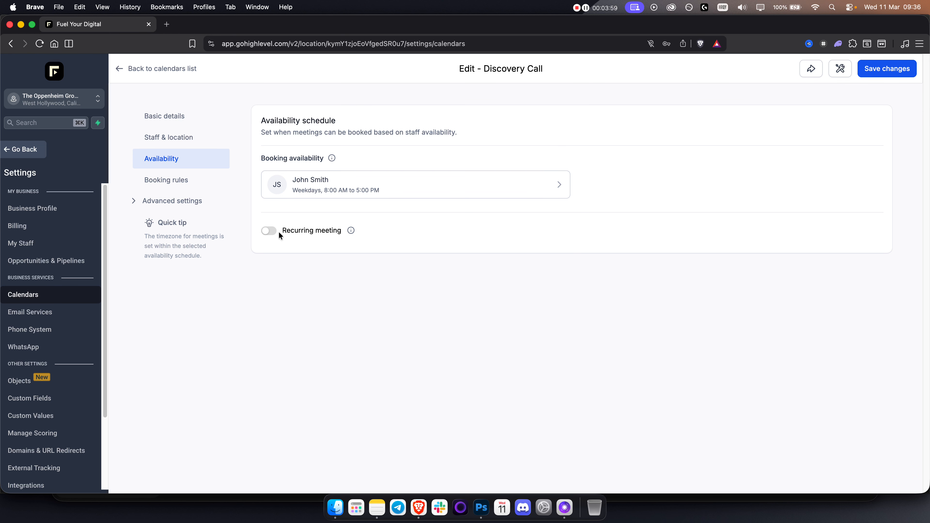
{"action": "mouse_move", "coordinate": [350, 231]}
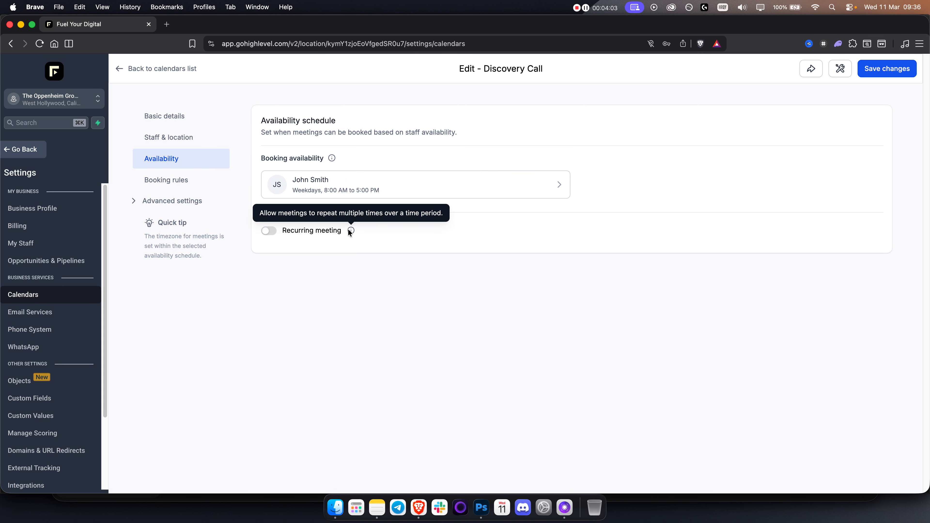
Set the Discovery Call minimum scheduling notice to 7 days under Booking rules.
{"action": "left_click", "coordinate": [189, 180]}
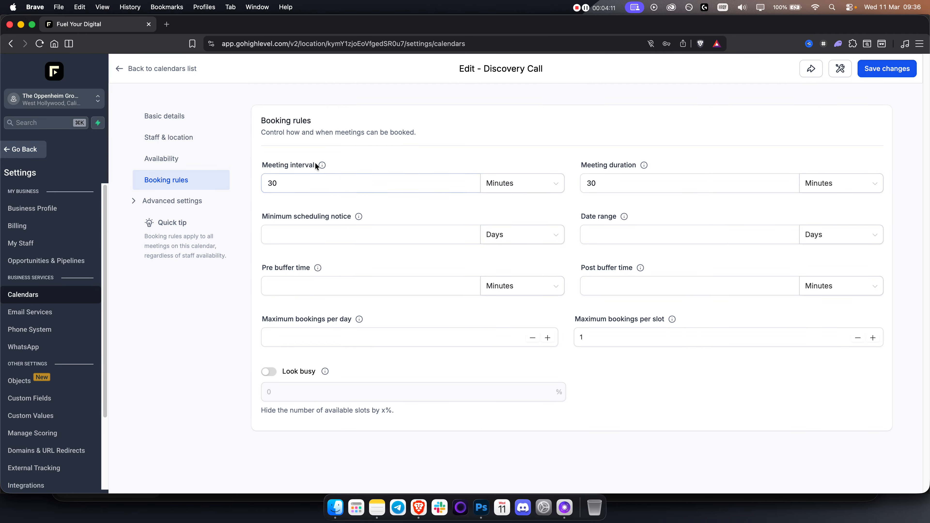
{"action": "mouse_move", "coordinate": [322, 165]}
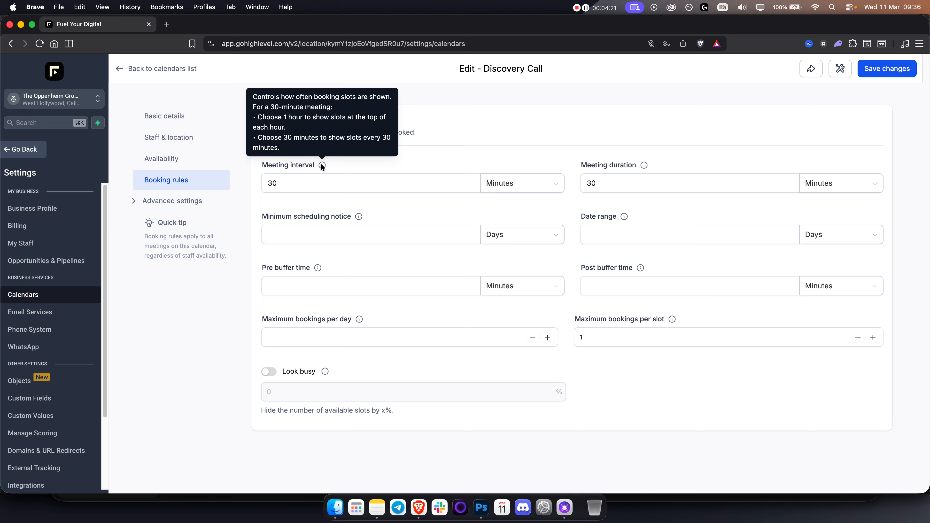
{"action": "left_click", "coordinate": [616, 184]}
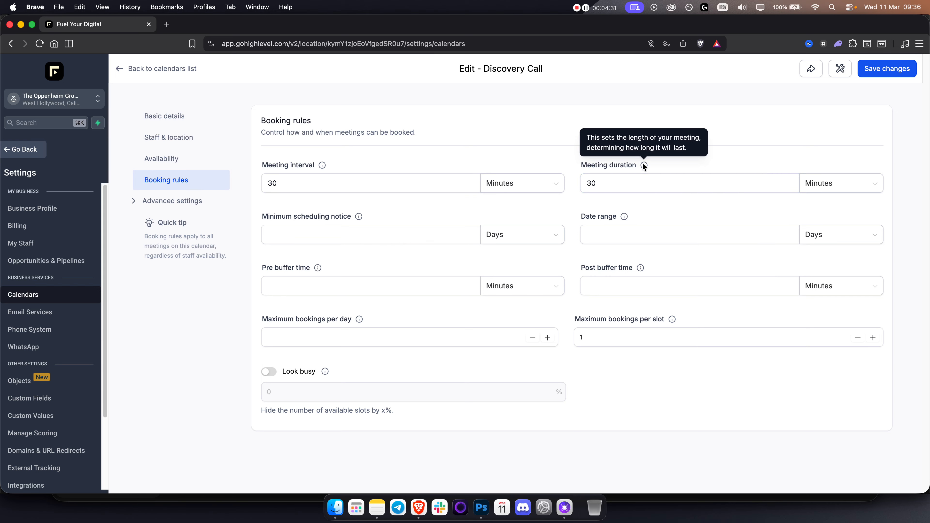
{"action": "left_click", "coordinate": [284, 227]}
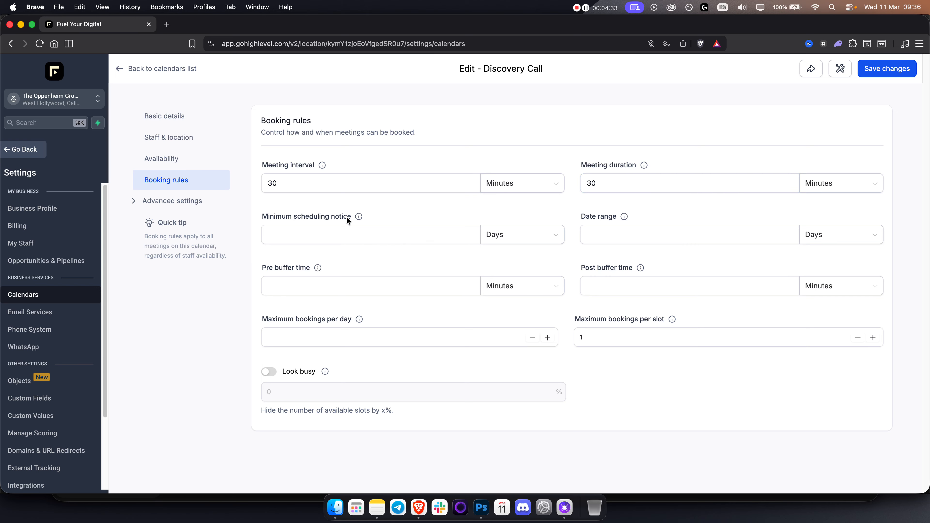
{"action": "left_click", "coordinate": [346, 240]}
{"action": "type", "text": "7"}
{"action": "double_click", "coordinate": [408, 231]}
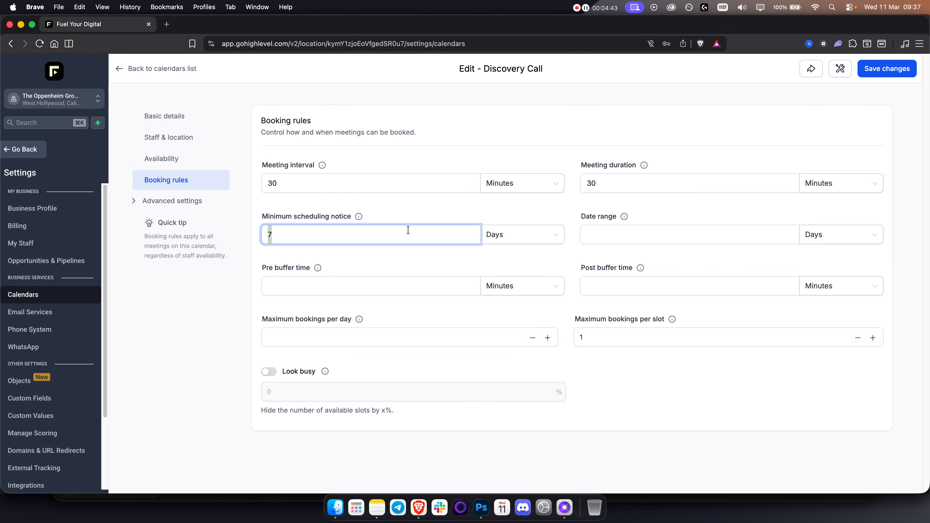
Review the buffer settings and keep maximum bookings per day at 0.
{"action": "mouse_move", "coordinate": [625, 216]}
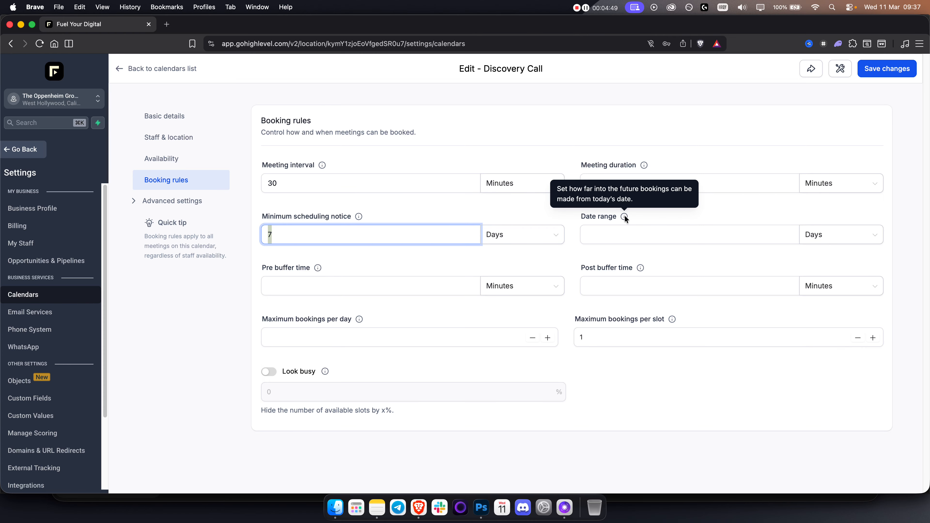
{"action": "left_click", "coordinate": [345, 283]}
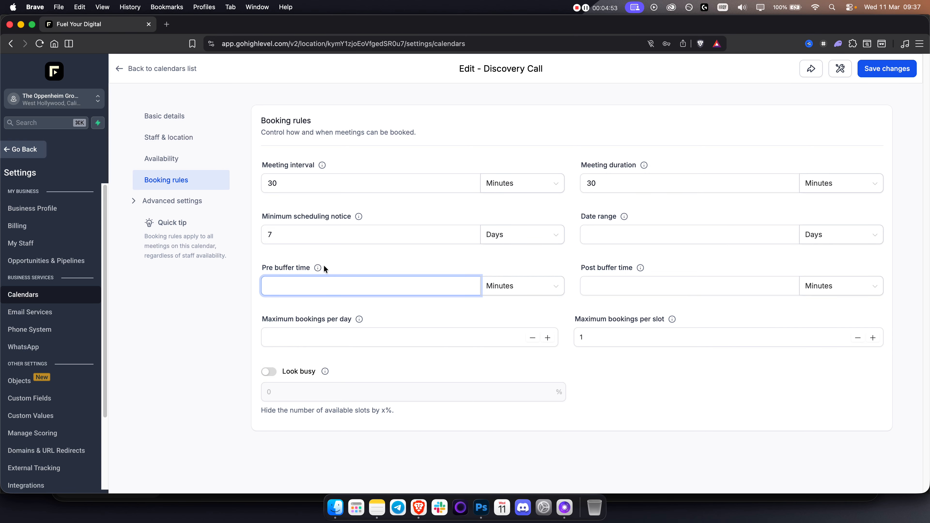
{"action": "mouse_move", "coordinate": [318, 269]}
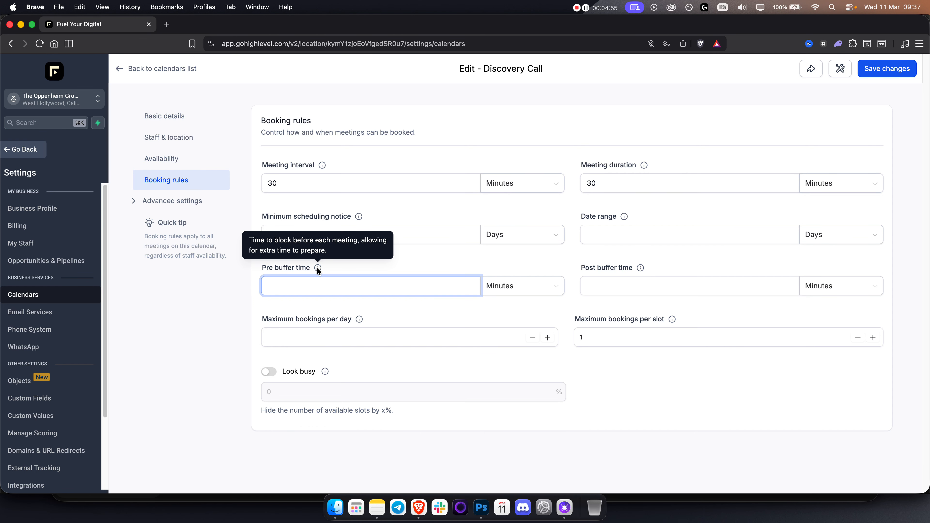
{"action": "mouse_move", "coordinate": [639, 269]}
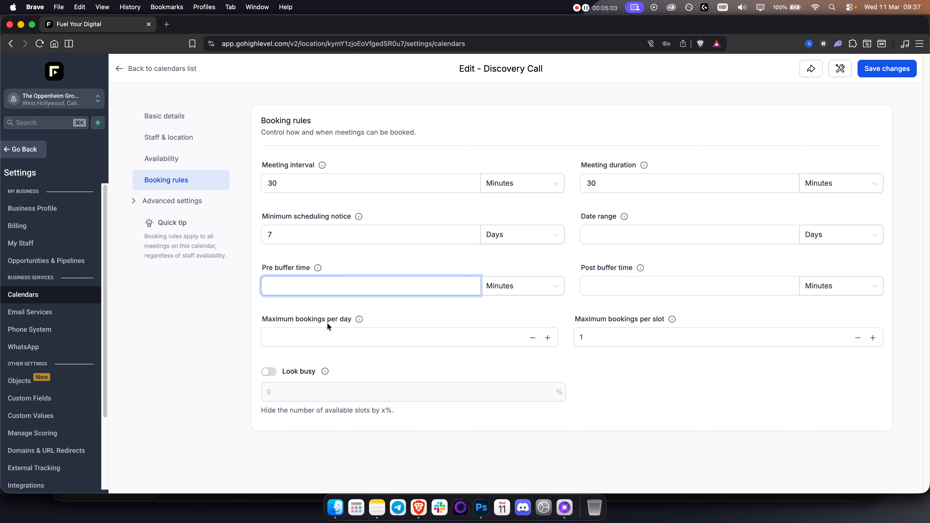
{"action": "left_click", "coordinate": [547, 341]}
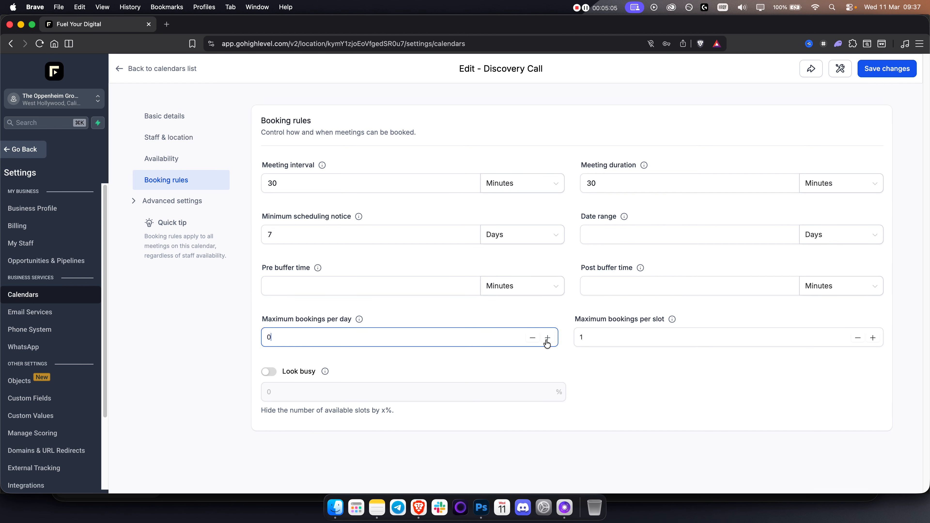
{"action": "left_click", "coordinate": [533, 337]}
{"action": "left_click", "coordinate": [532, 337]}
{"action": "left_click", "coordinate": [533, 337]}
Save the booking rules and expand the calendar's Advanced settings.
{"action": "left_click", "coordinate": [585, 364]}
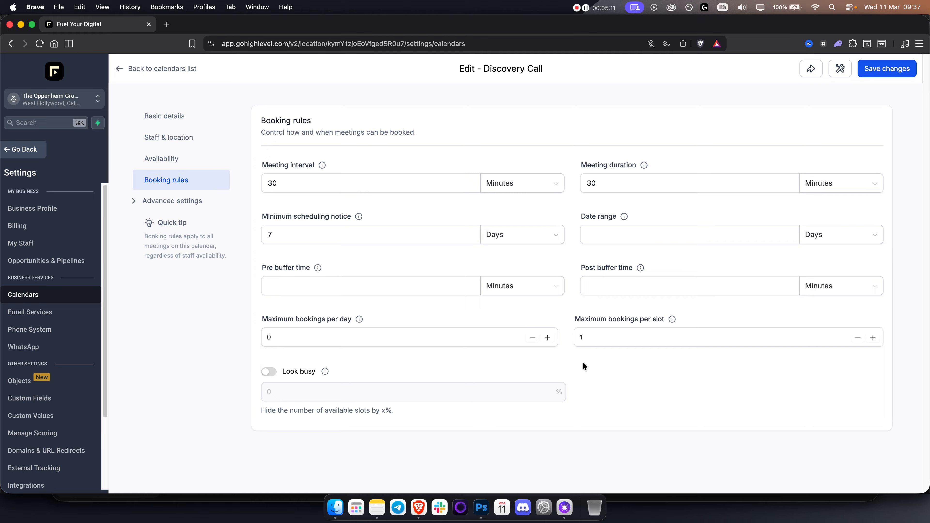
{"action": "left_click", "coordinate": [886, 69]}
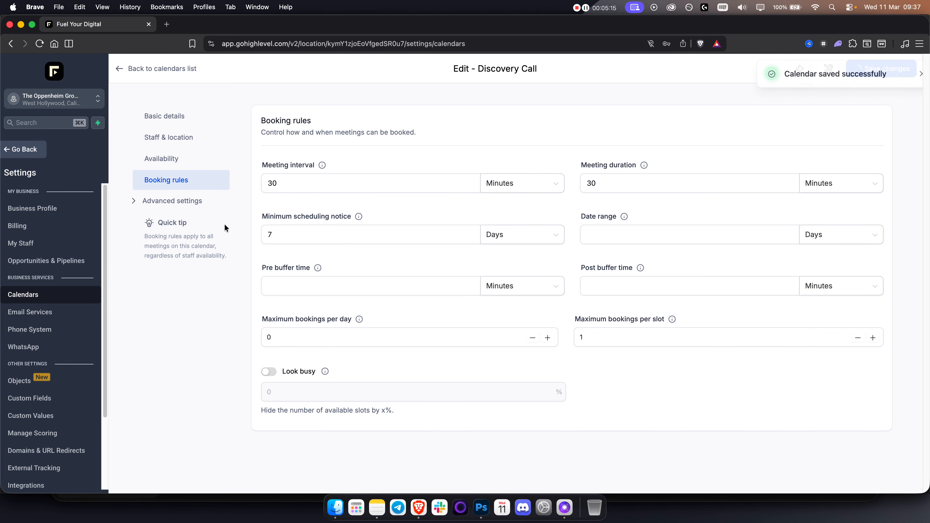
{"action": "left_click", "coordinate": [173, 200]}
Open Form & confirmation settings, then duplicate the browser tab and switch to the copy.
{"action": "left_click", "coordinate": [179, 227]}
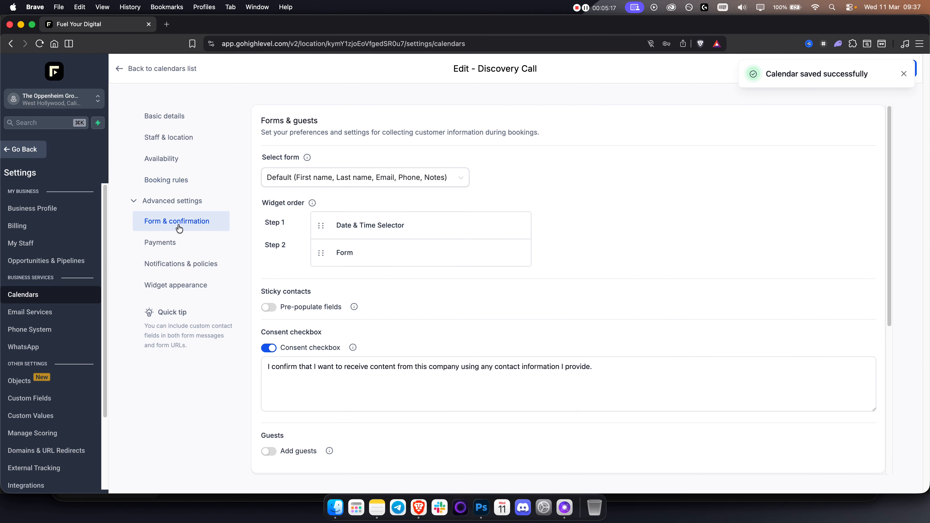
{"action": "left_click", "coordinate": [179, 227]}
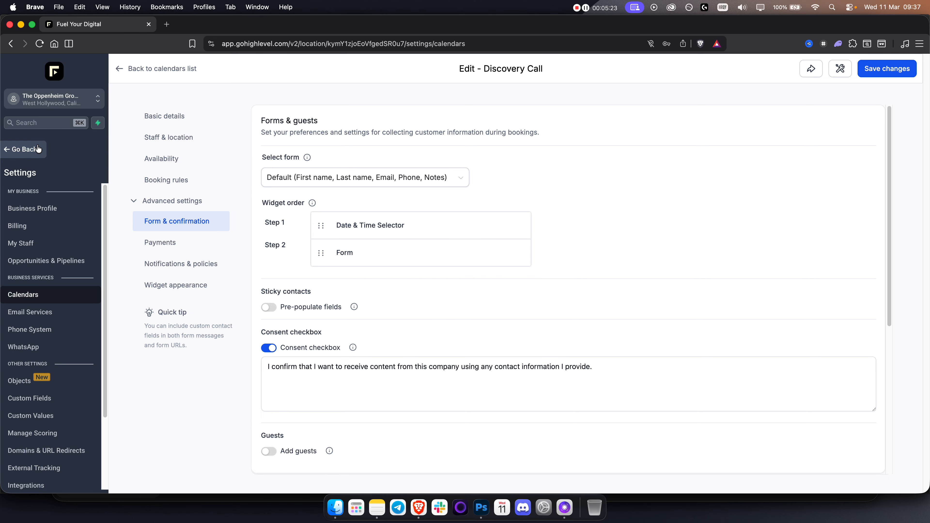
{"action": "right_click", "coordinate": [113, 31]}
{"action": "left_click", "coordinate": [144, 94]}
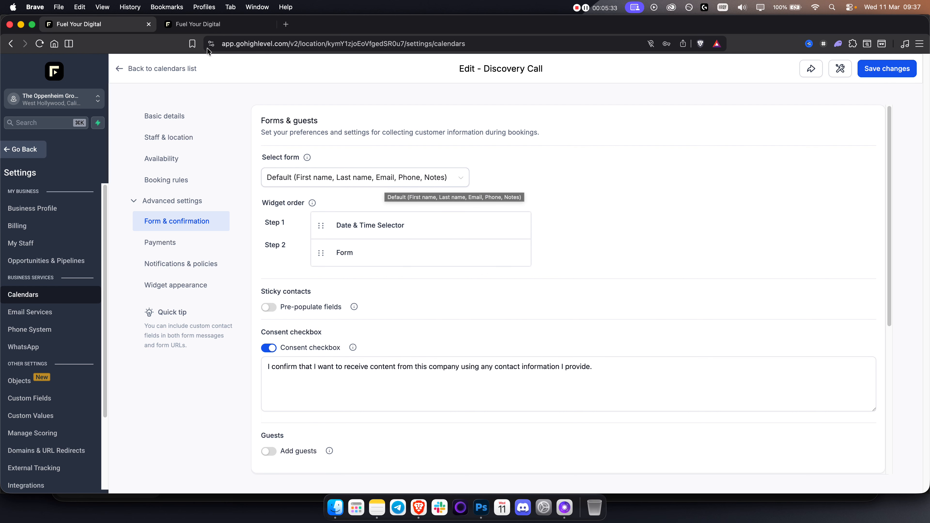
{"action": "left_click", "coordinate": [217, 23]}
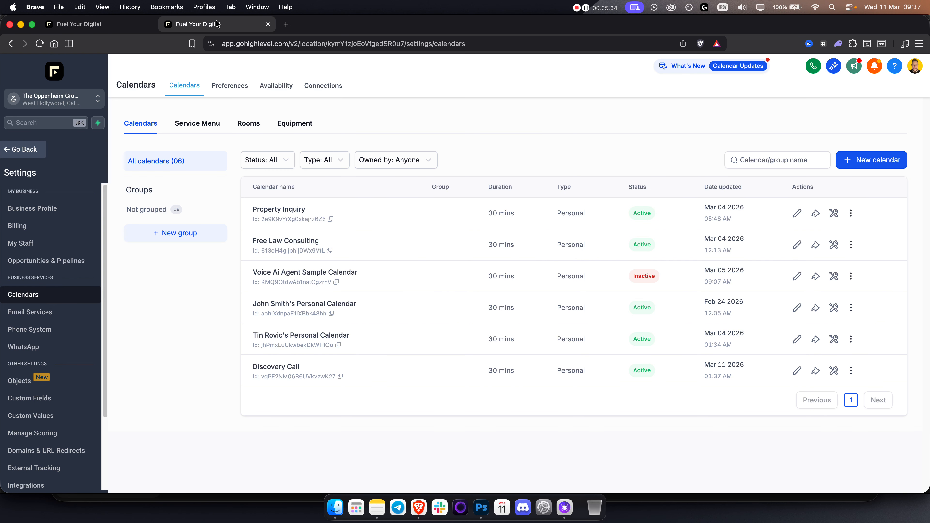
From Sites > Forms > Builder, add a new Start from Scratch form (Form 4).
{"action": "left_click", "coordinate": [38, 150]}
{"action": "left_click", "coordinate": [29, 340]}
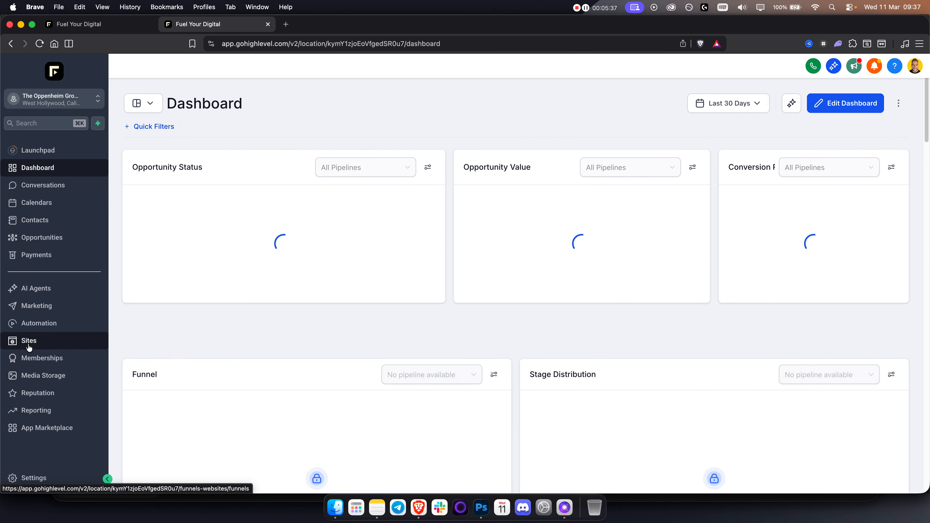
{"action": "left_click", "coordinate": [485, 85]}
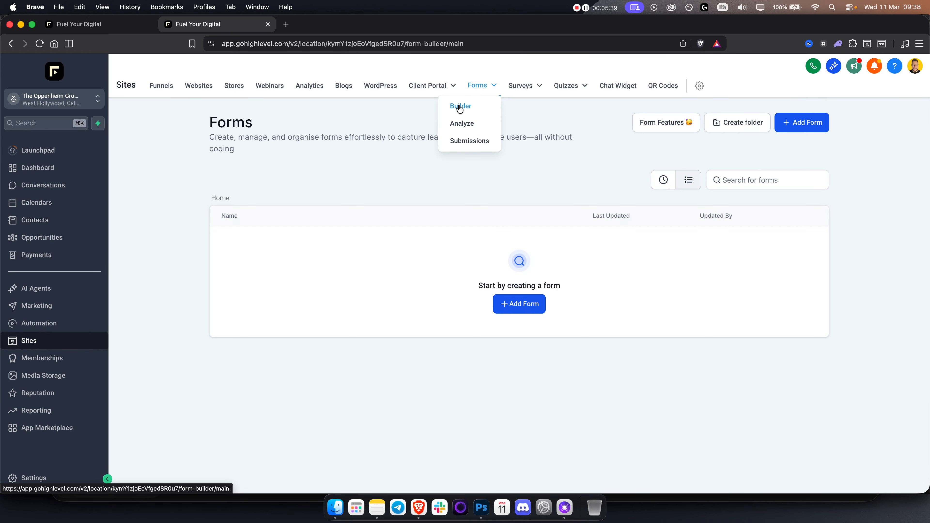
{"action": "left_click", "coordinate": [808, 122]}
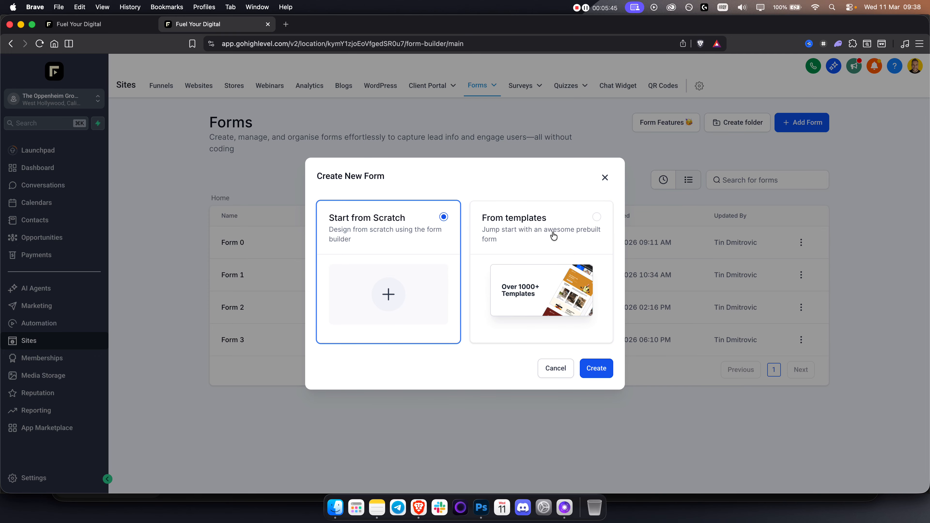
{"action": "left_click", "coordinate": [588, 371]}
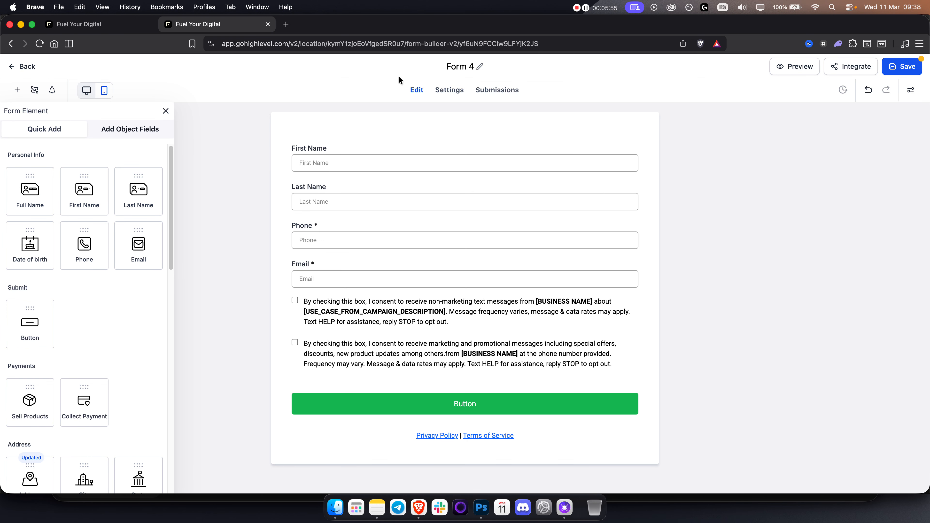
Rename the new form to 'FYD - Discovery Call'.
{"action": "left_click", "coordinate": [461, 65]}
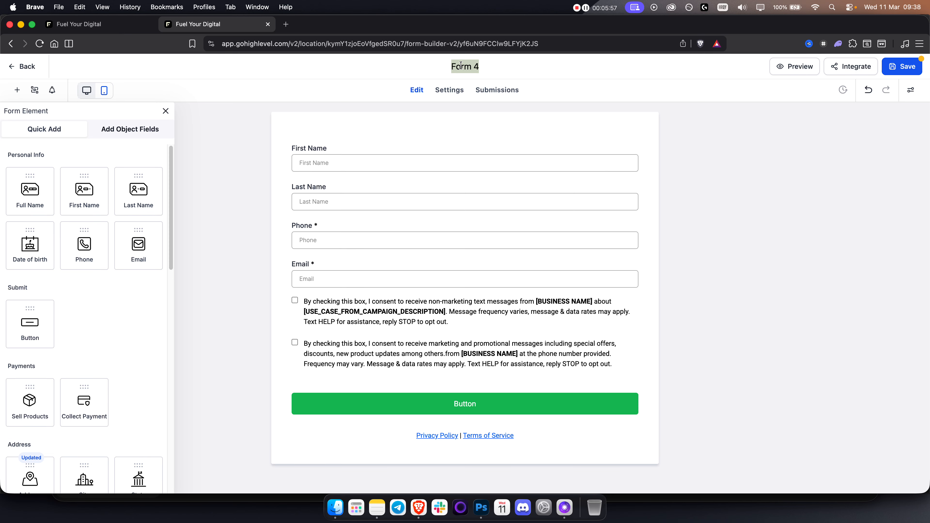
{"action": "key", "text": "BackSpace"}
{"action": "type", "text": "FYD - Discovery Call"}
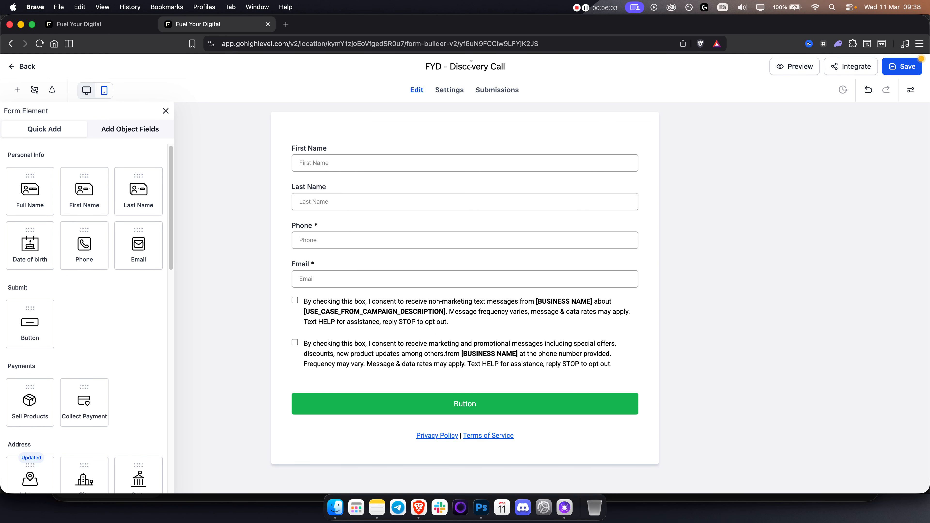
{"action": "left_click", "coordinate": [407, 165]}
Delete the consent checkbox block from the form.
{"action": "left_click", "coordinate": [394, 210]}
{"action": "left_click", "coordinate": [427, 249]}
{"action": "left_click", "coordinate": [455, 290]}
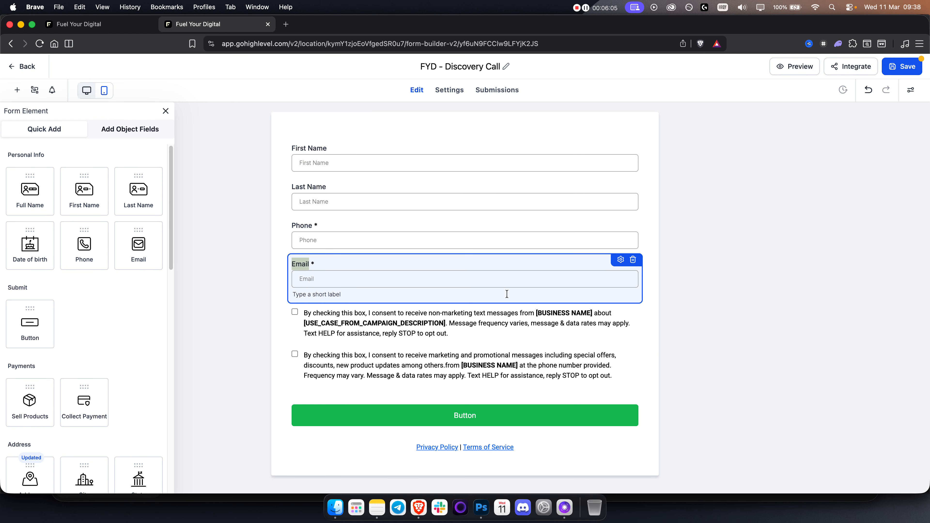
{"action": "left_click", "coordinate": [522, 325]}
{"action": "left_click", "coordinate": [629, 298]}
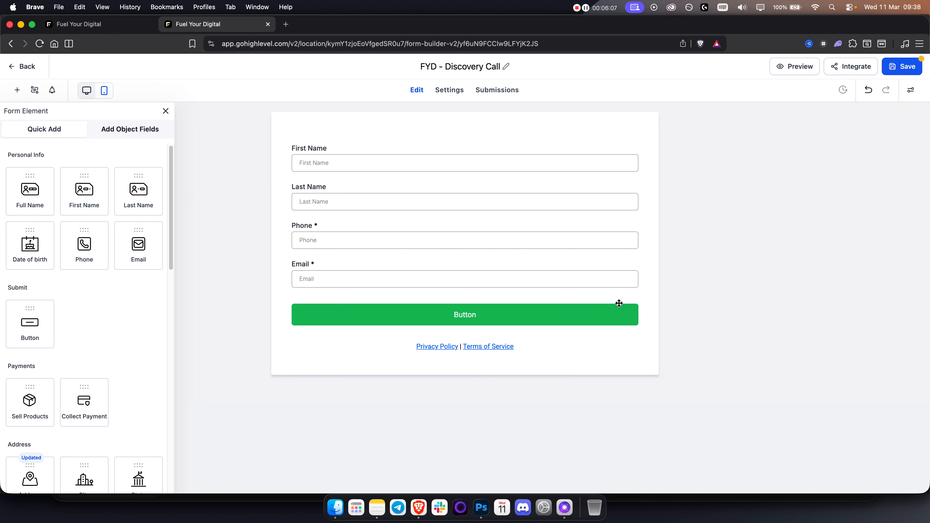
Add a City field to the form, save it, and return to the calendar tab.
{"action": "scroll", "coordinate": [81, 354], "scroll_direction": "down", "scroll_amount": 5}
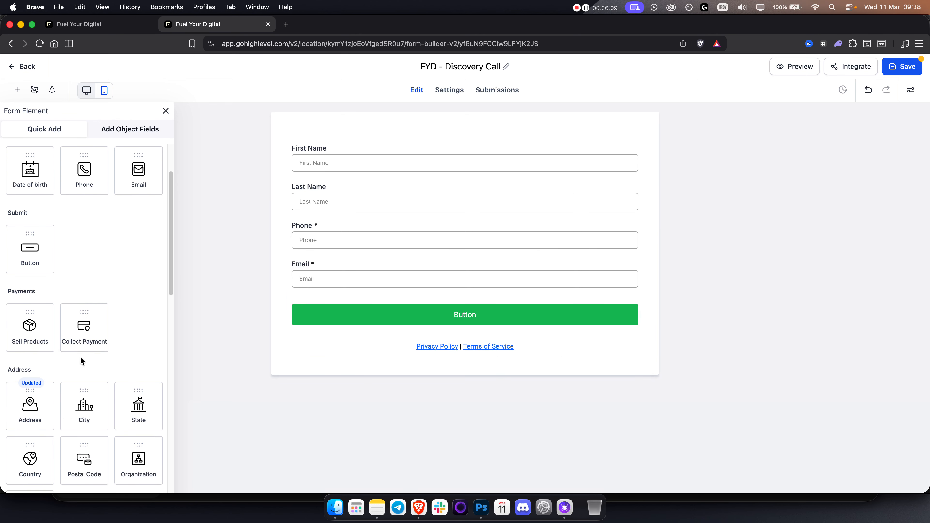
{"action": "left_click_drag", "start_coordinate": [84, 353], "coordinate": [363, 309]}
{"action": "left_click", "coordinate": [242, 312]}
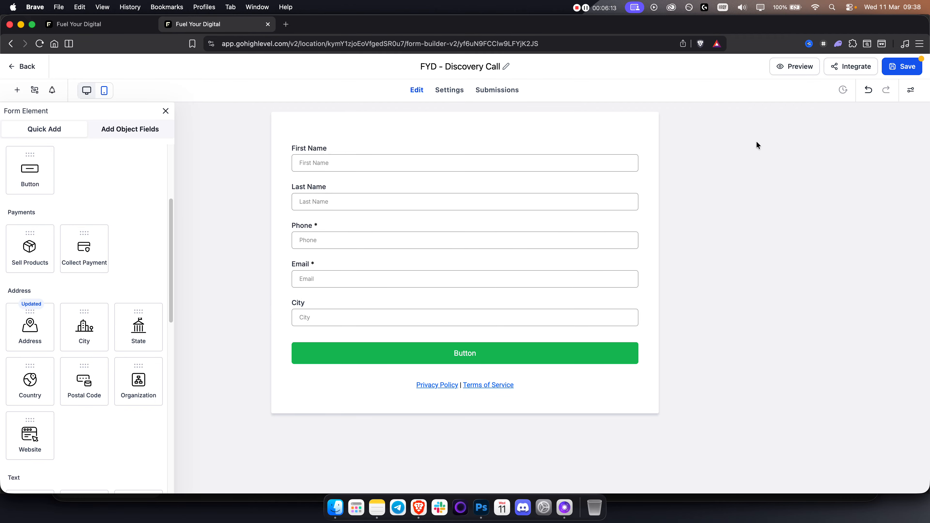
{"action": "left_click", "coordinate": [906, 73]}
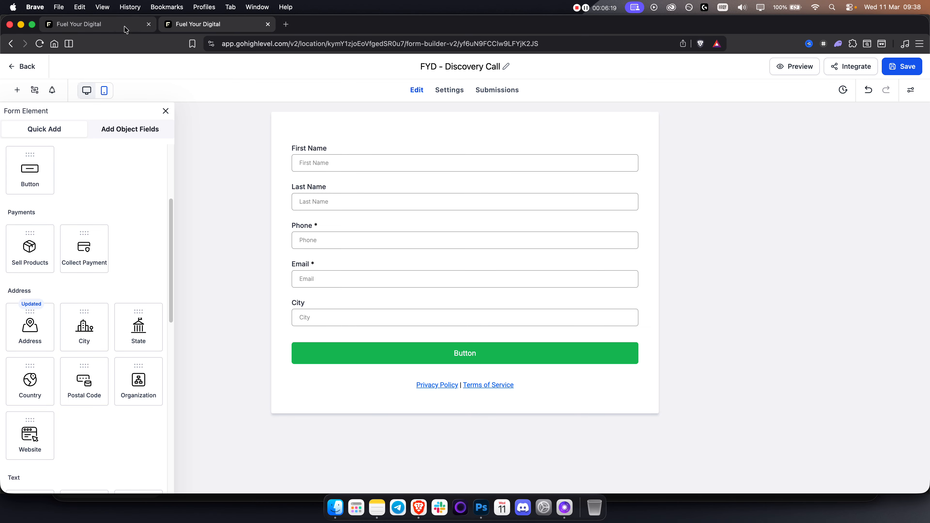
{"action": "left_click", "coordinate": [113, 25]}
Save the calendar, reload the page, and reopen the Discovery Call calendar for editing.
{"action": "left_click", "coordinate": [896, 69]}
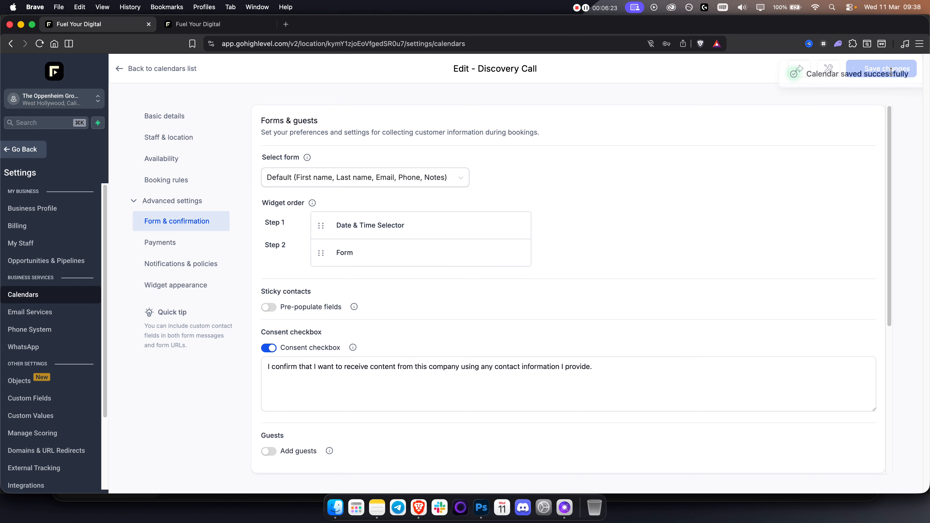
{"action": "left_click", "coordinate": [40, 44]}
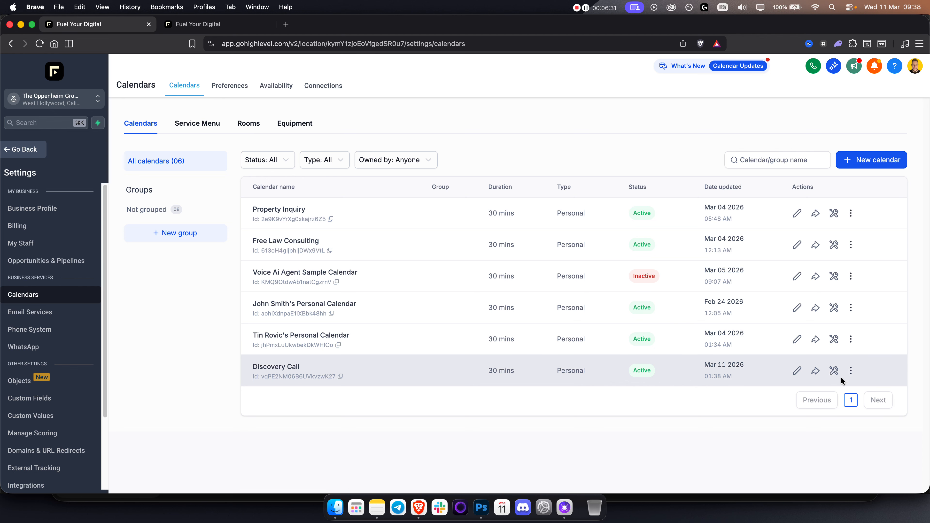
{"action": "left_click", "coordinate": [851, 371]}
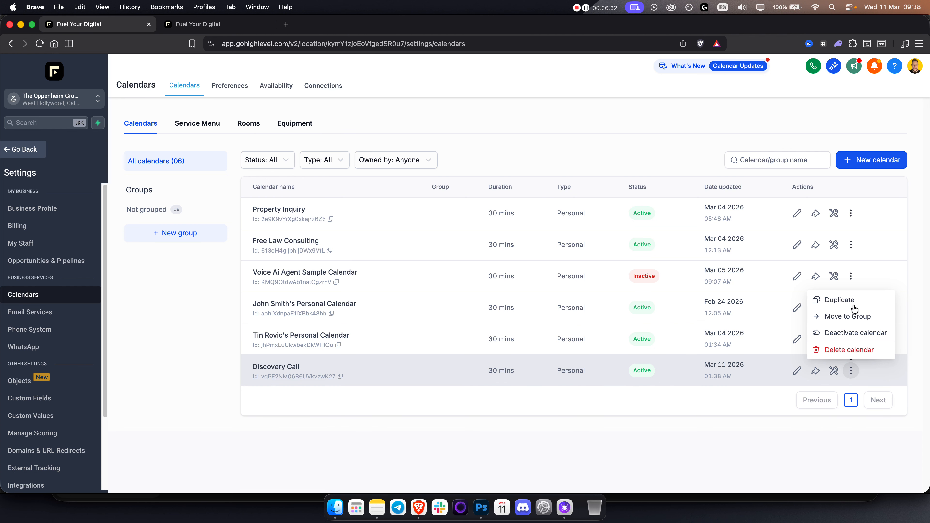
{"action": "left_click", "coordinate": [796, 371]}
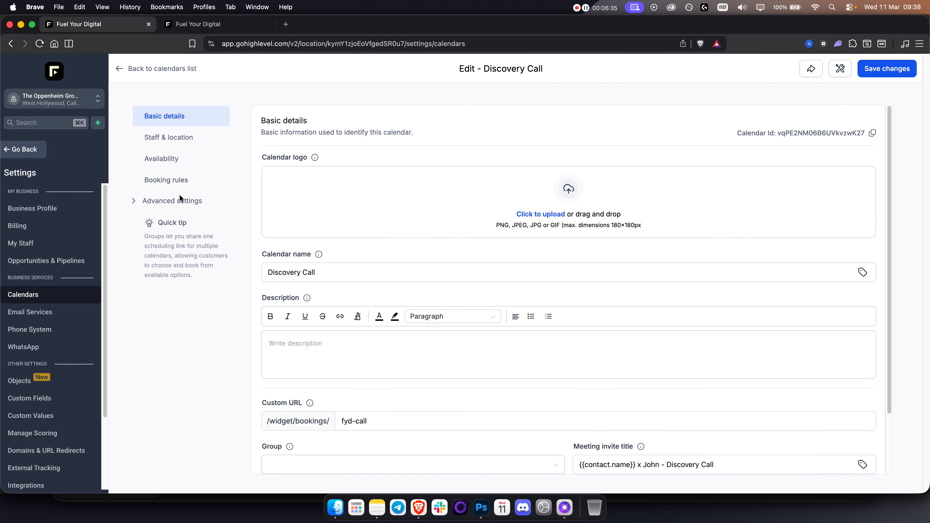
Set the Discovery Call calendar's booking form to 'FYD - Discovery Call', then view Payments.
{"action": "left_click", "coordinate": [184, 224]}
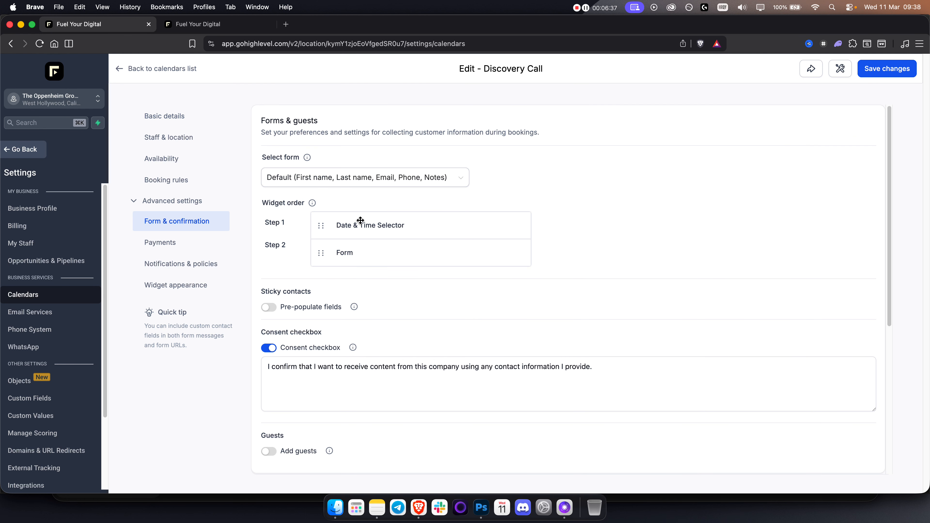
{"action": "left_click", "coordinate": [377, 179]}
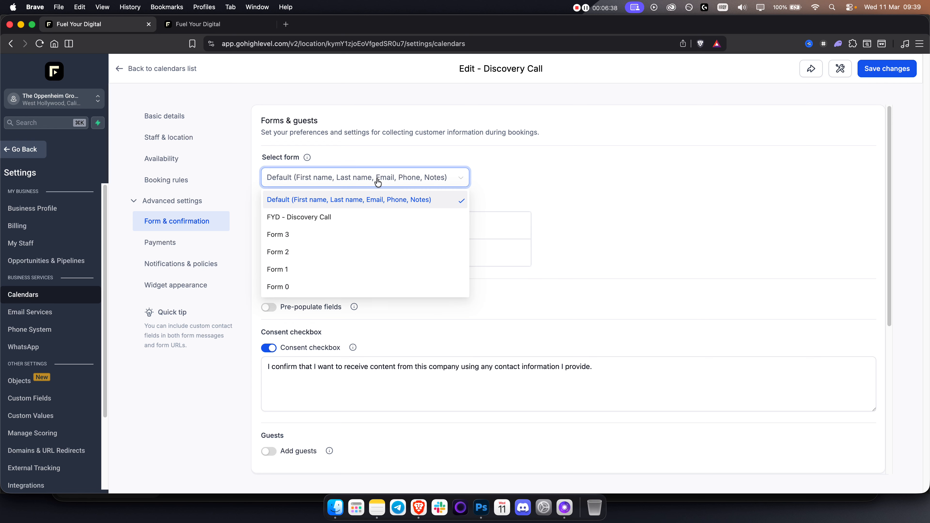
{"action": "left_click", "coordinate": [302, 217]}
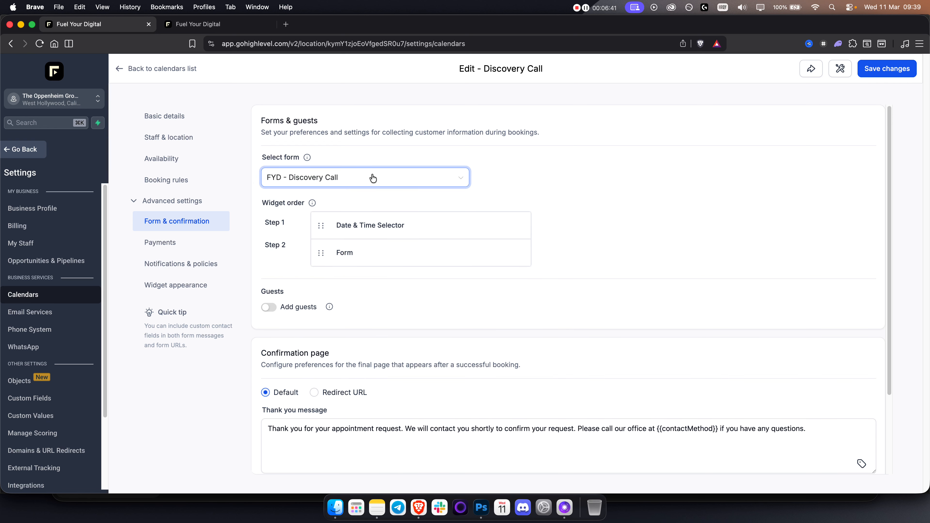
{"action": "scroll", "coordinate": [293, 273], "scroll_direction": "down", "scroll_amount": 3}
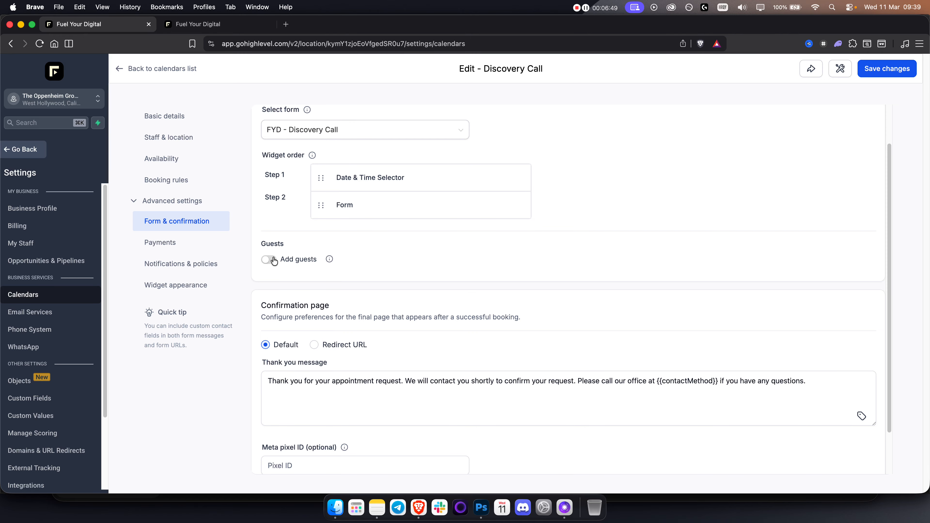
{"action": "scroll", "coordinate": [315, 343], "scroll_direction": "down", "scroll_amount": 2}
{"action": "left_click", "coordinate": [154, 247]}
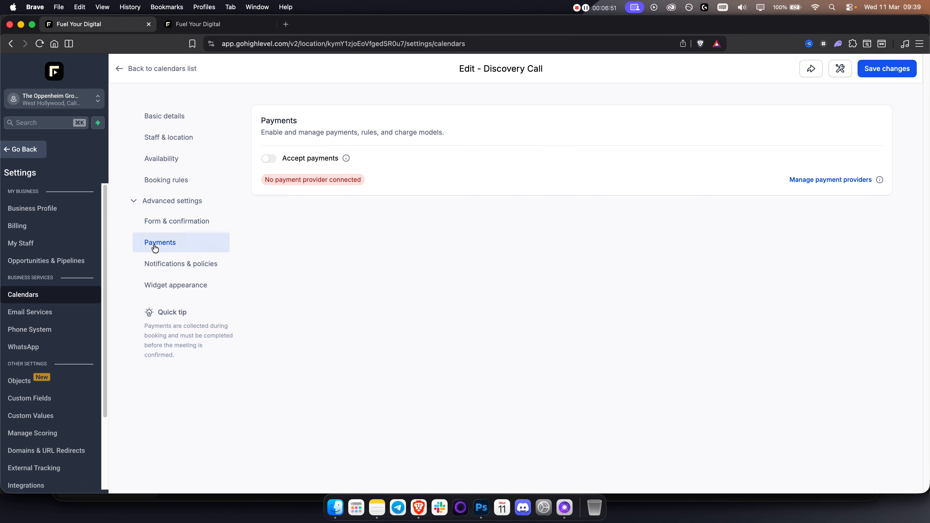
Check Notifications & policies and Widget appearance, then go back to the calendars list.
{"action": "left_click", "coordinate": [197, 272]}
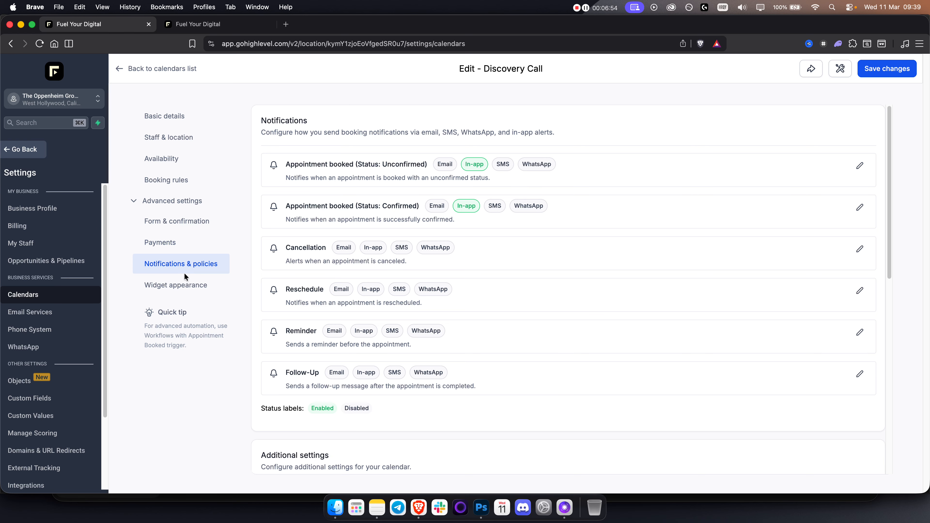
{"action": "left_click", "coordinate": [190, 289]}
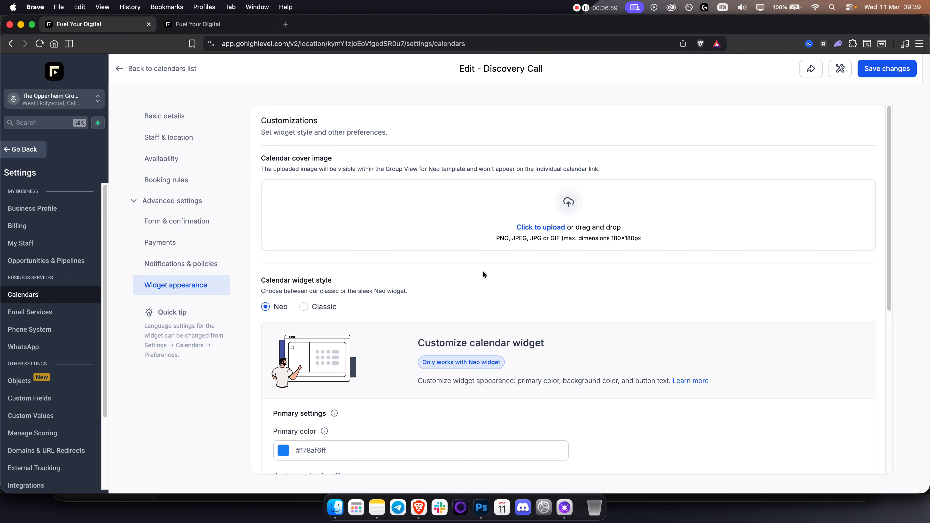
{"action": "scroll", "coordinate": [483, 274], "scroll_direction": "down", "scroll_amount": 1}
{"action": "scroll", "coordinate": [482, 274], "scroll_direction": "up", "scroll_amount": 1}
{"action": "left_click", "coordinate": [142, 72]}
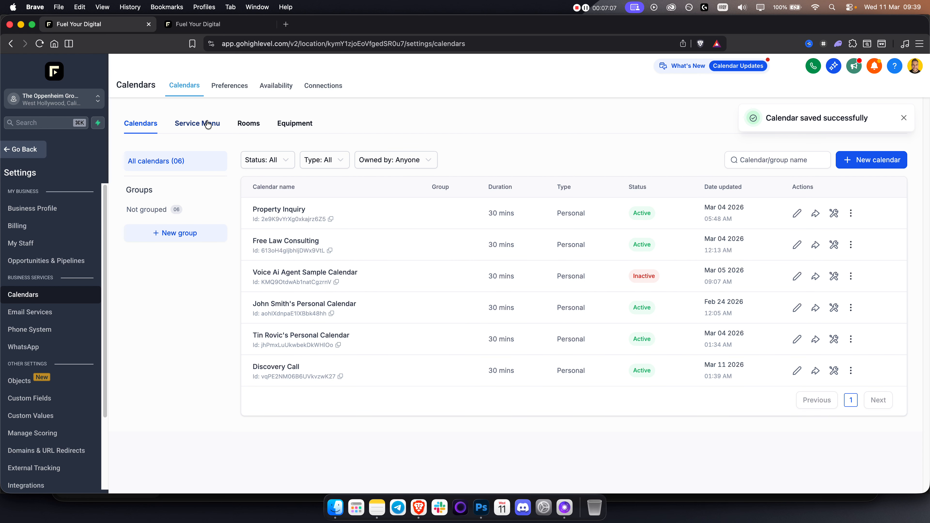